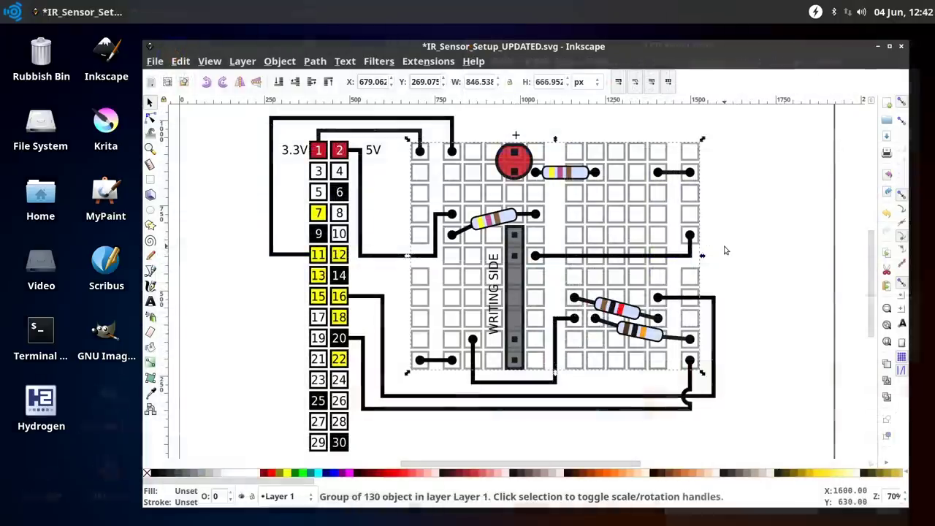
Select the red LED group in Inkscape, then make GIMP's hidden 'Layer' visible in the Custard Pie image
left_click(727, 250)
left_click(530, 186)
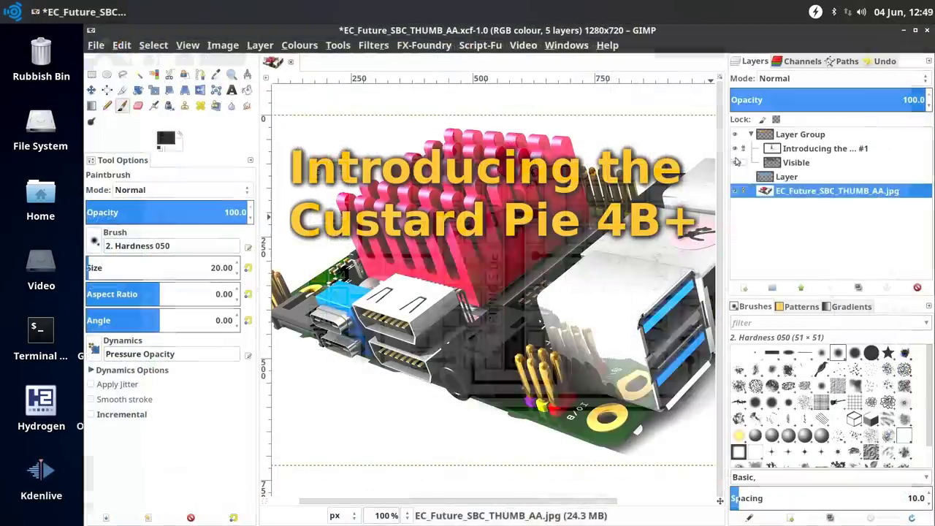
left_click(738, 178)
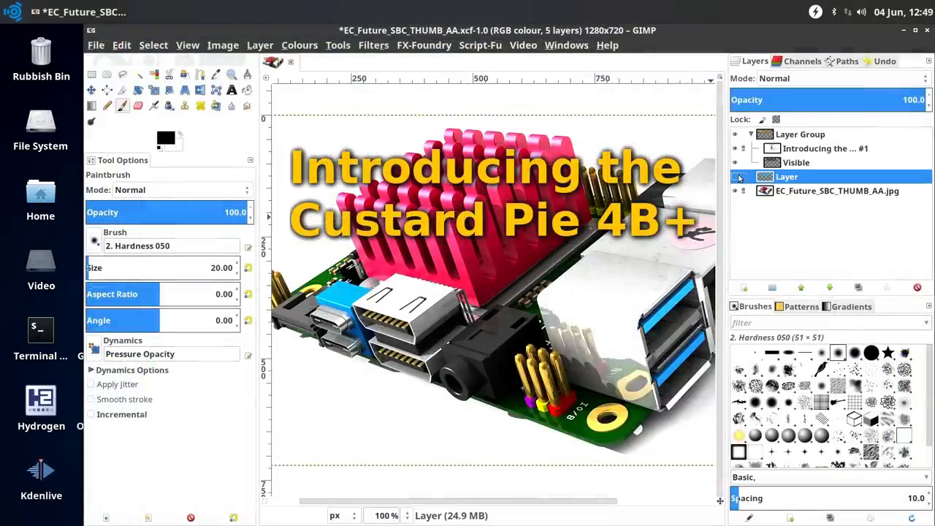
left_click(737, 178)
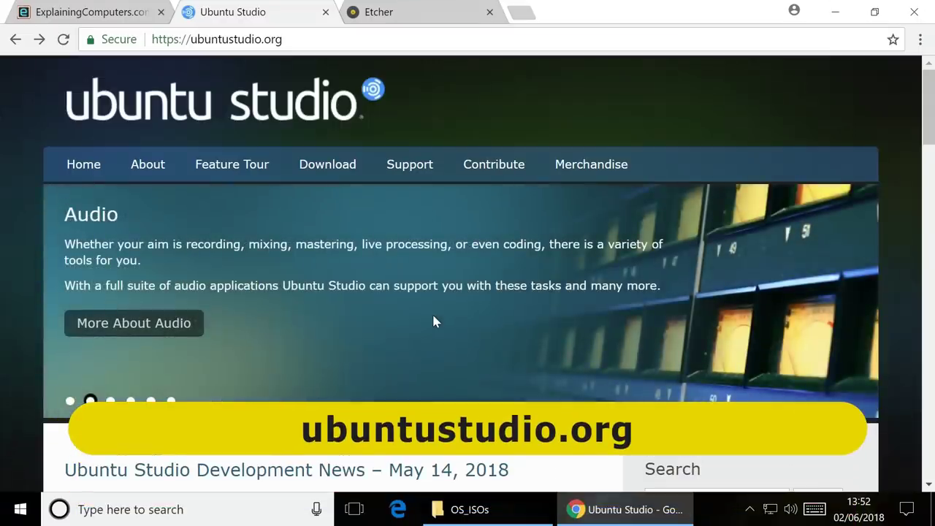
Go to the Download page and start the 64-bit 18.04 Direct ISO download, cancelling the duplicate save
left_click(325, 168)
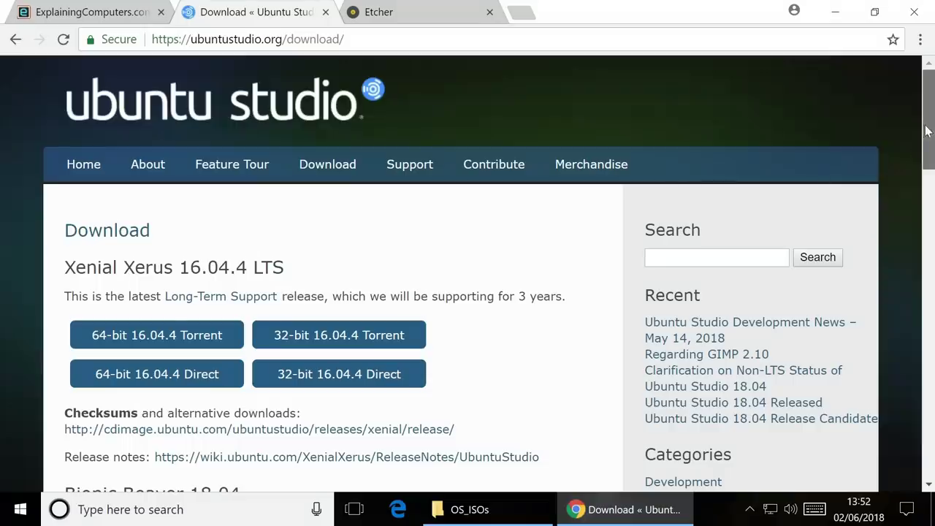
left_click_drag(928, 132, 930, 159)
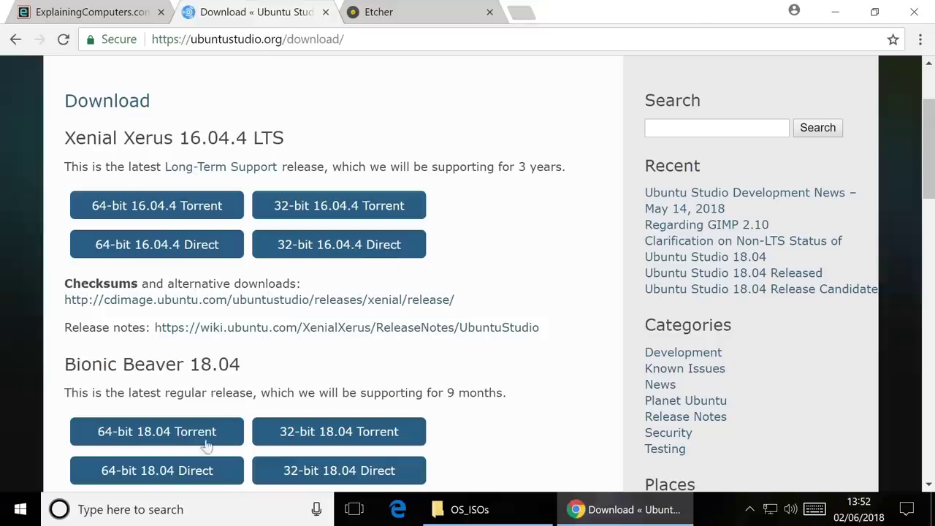
left_click(181, 479)
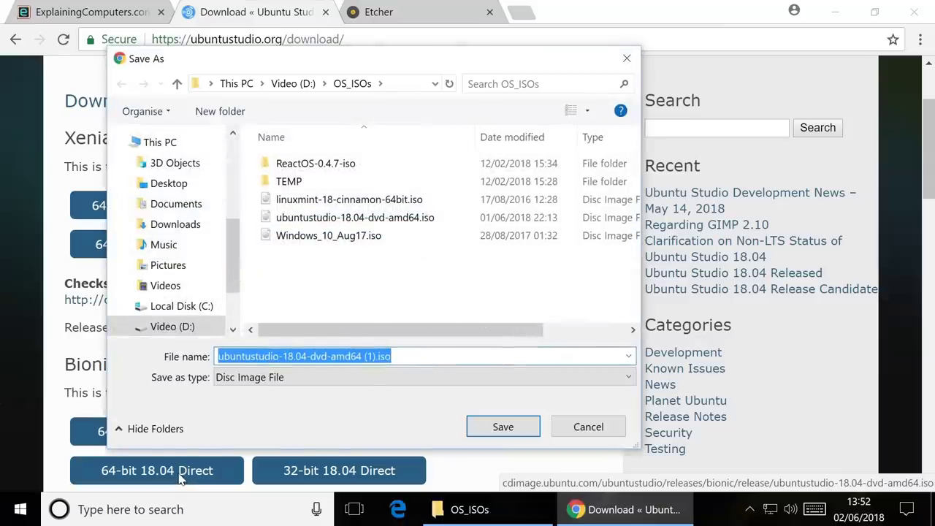
left_click(399, 218)
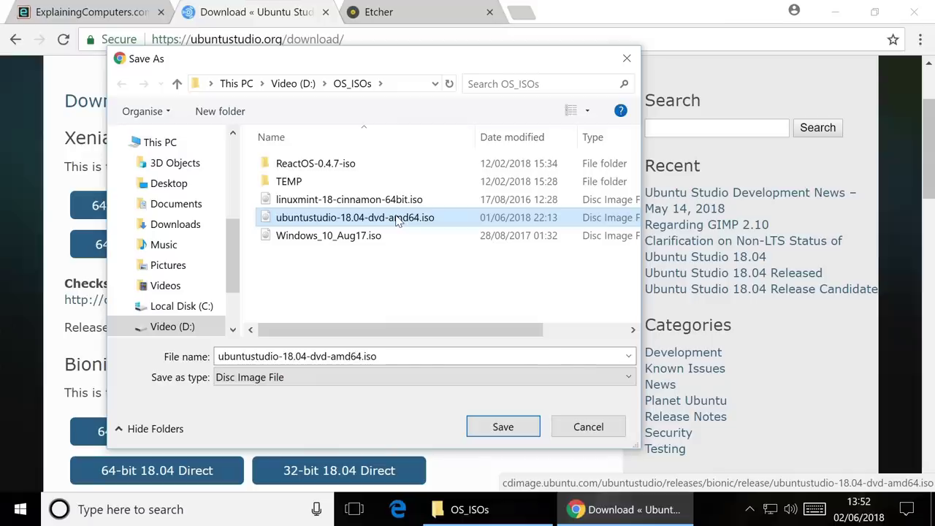
left_click(570, 435)
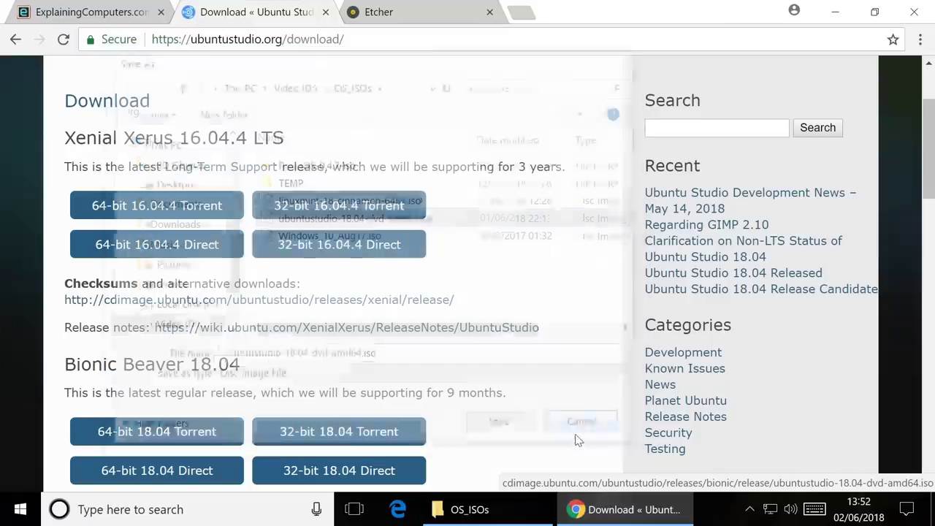
Reveal the downloaded ISO in OS_ISOs, bring up Chrome's etcher.io tab, then minimise Chrome again
left_click(836, 12)
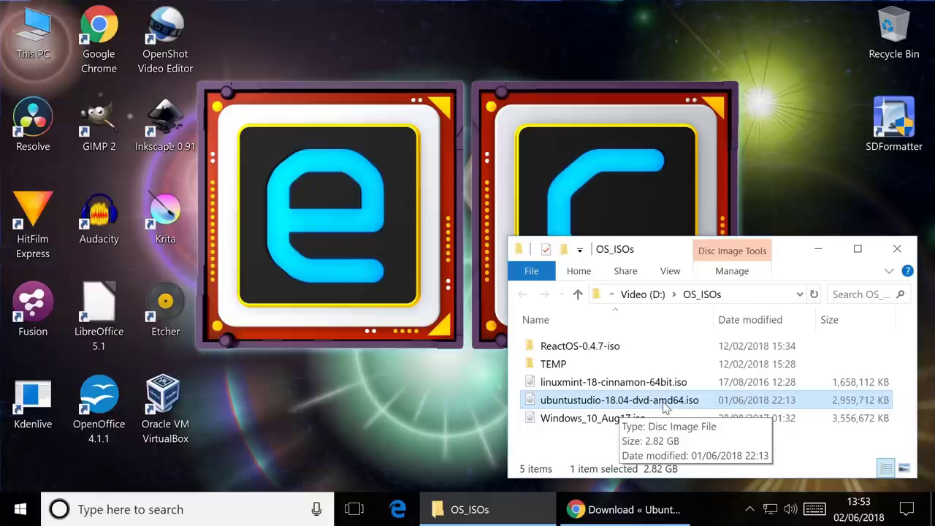
left_click(622, 510)
left_click(400, 22)
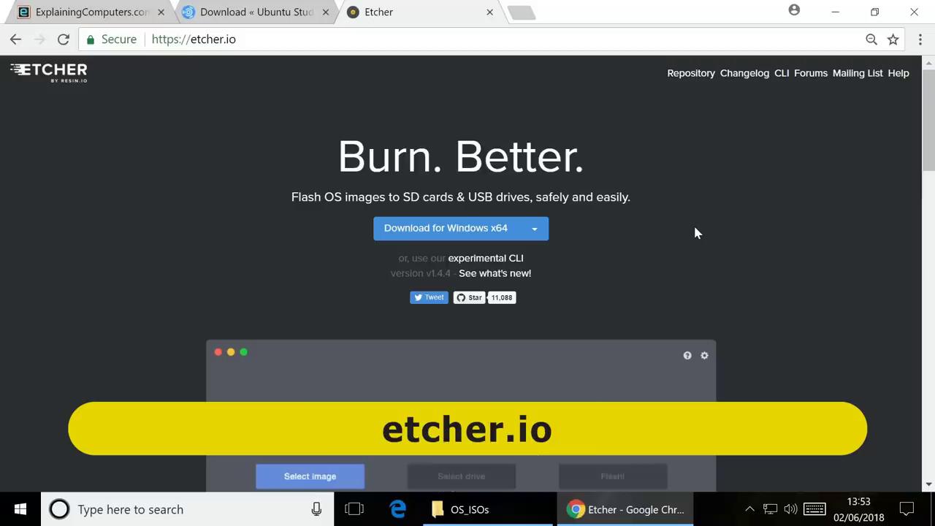
left_click(836, 12)
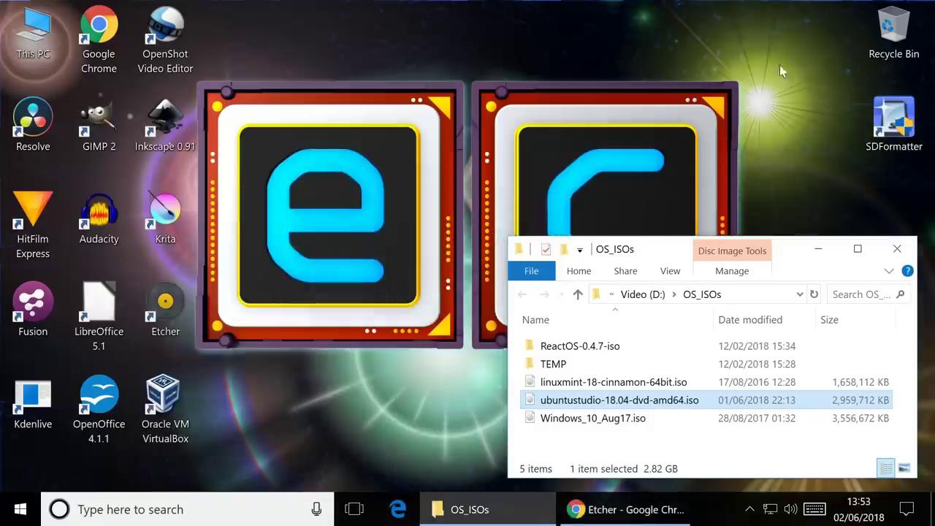
Launch Etcher and select ubuntustudio-18.04-dvd-amd64.iso as the image to flash
left_click(171, 318)
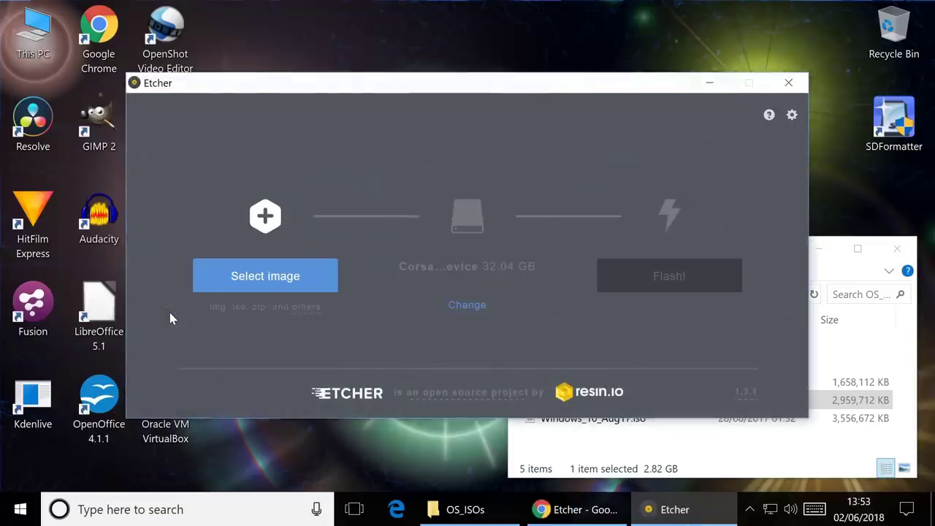
left_click(240, 286)
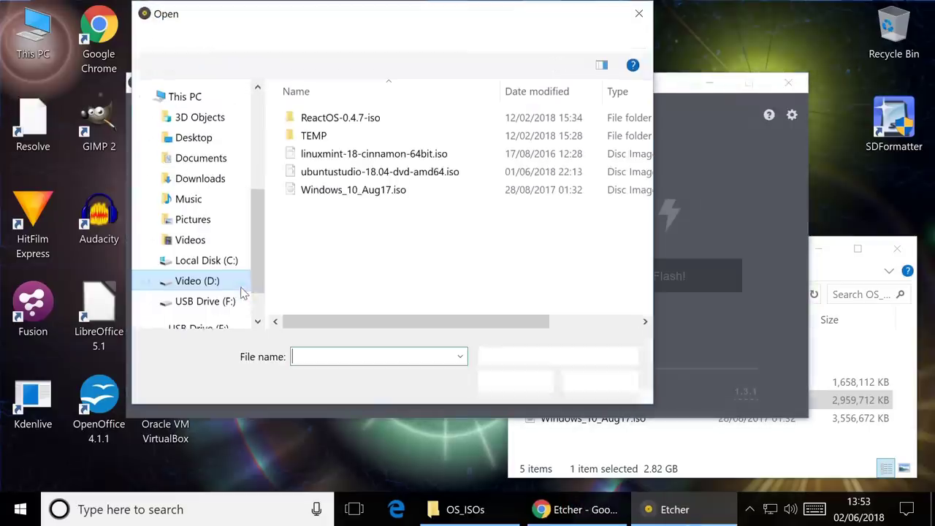
left_click(380, 172)
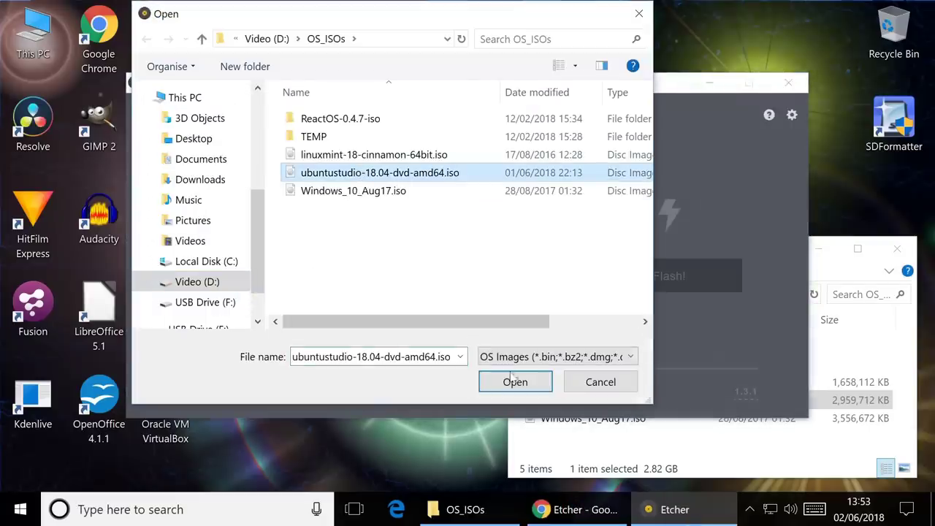
left_click(522, 382)
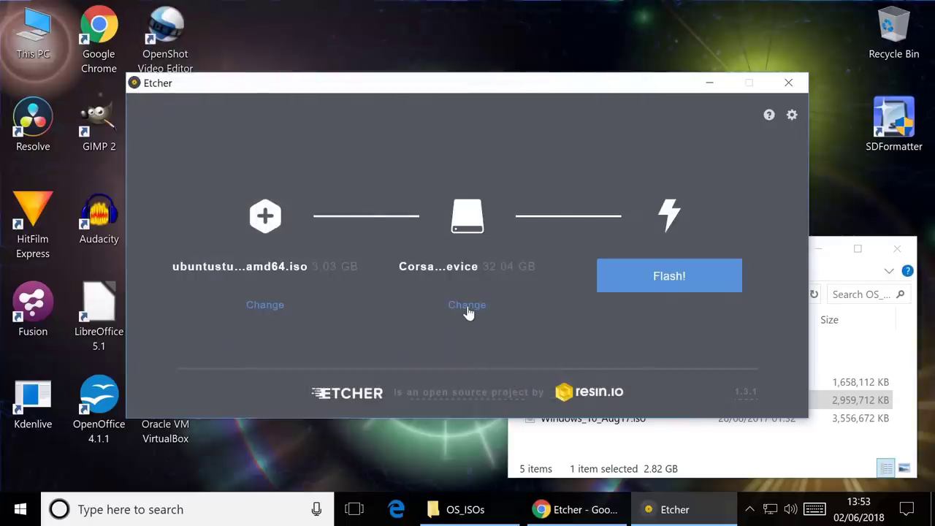
Target the 32.04 GB Corsair USB drive and start flashing, approving the UAC prompt
left_click(468, 307)
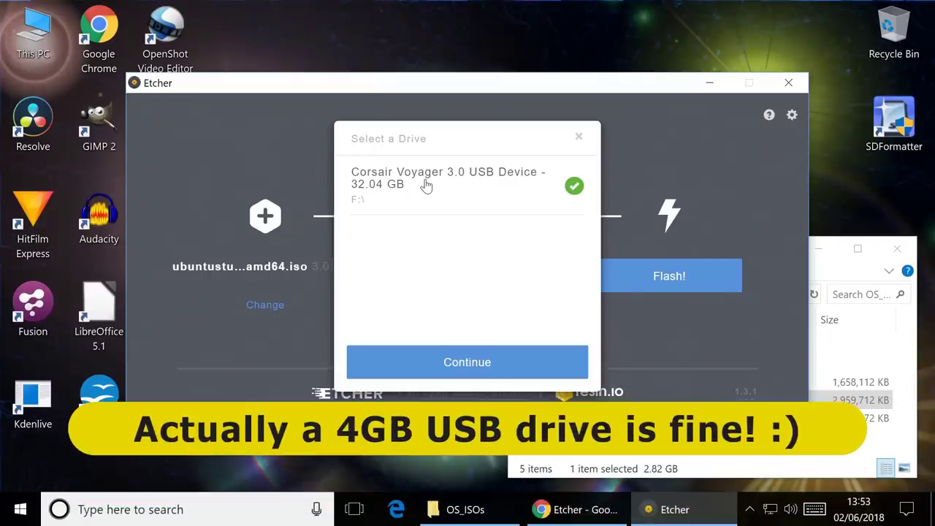
left_click(475, 369)
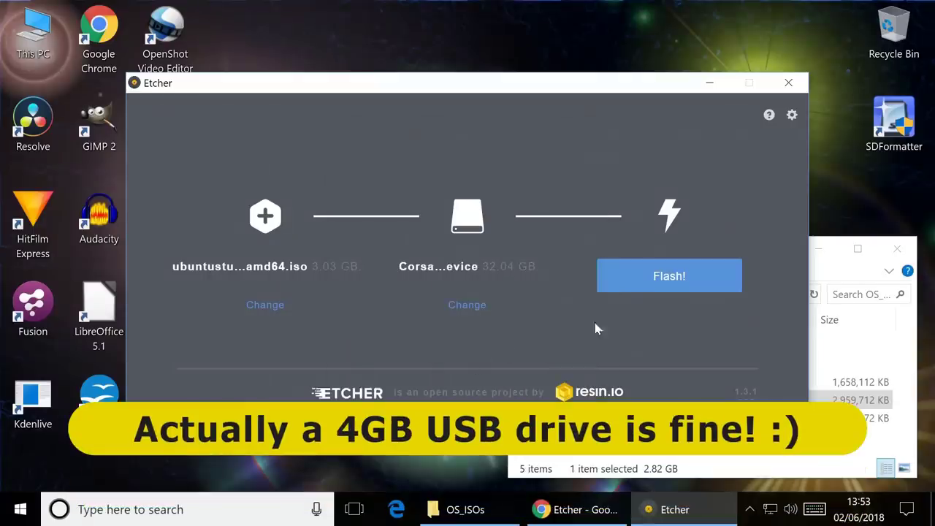
left_click(626, 273)
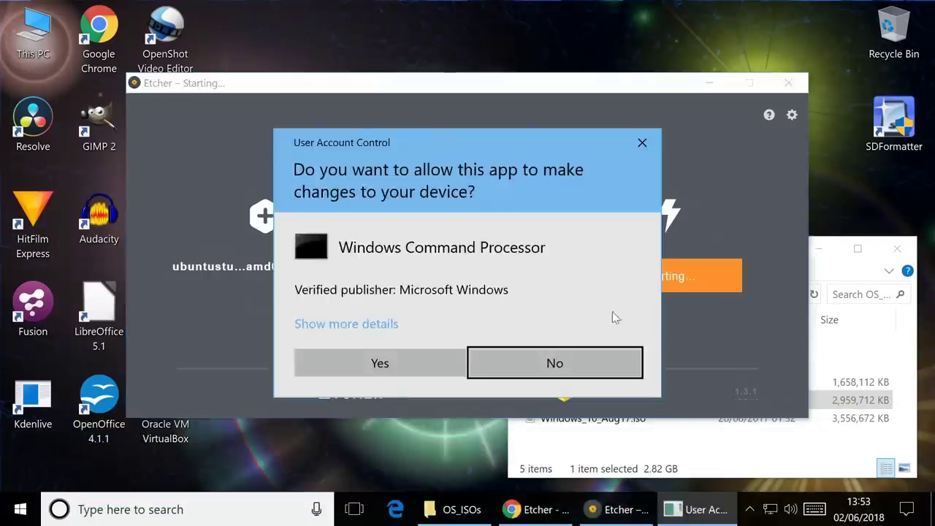
left_click(377, 361)
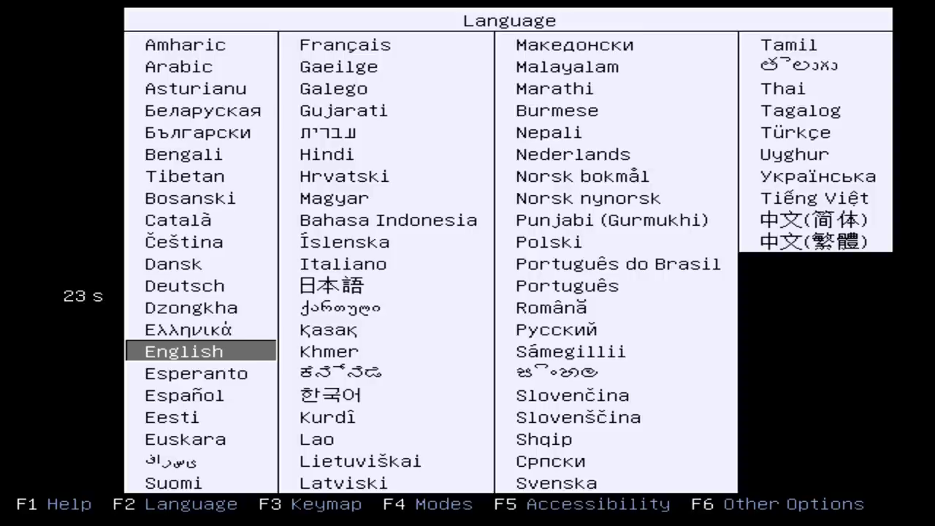
Choose English as the boot menu language
key("Return")
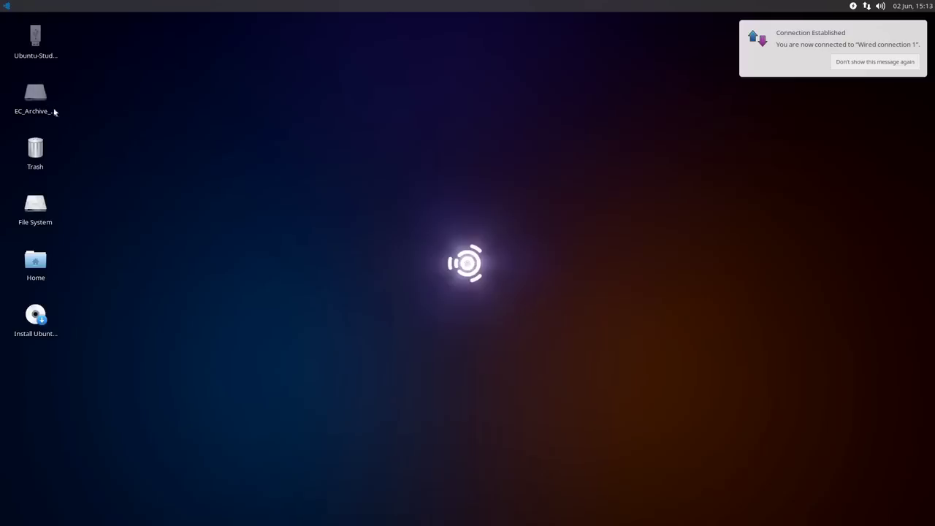
Browse the Audio, Graphic Design and Video Production application categories, then close the menu
left_click(5, 6)
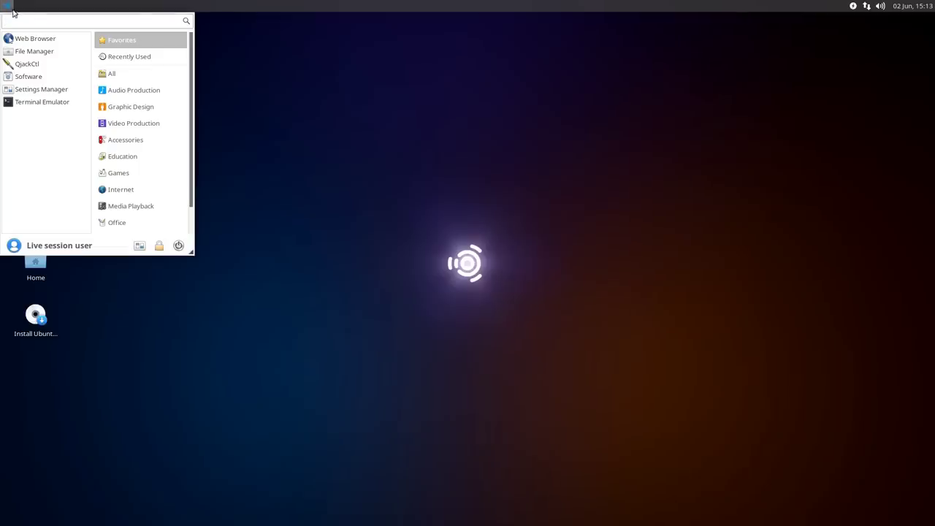
left_click(125, 89)
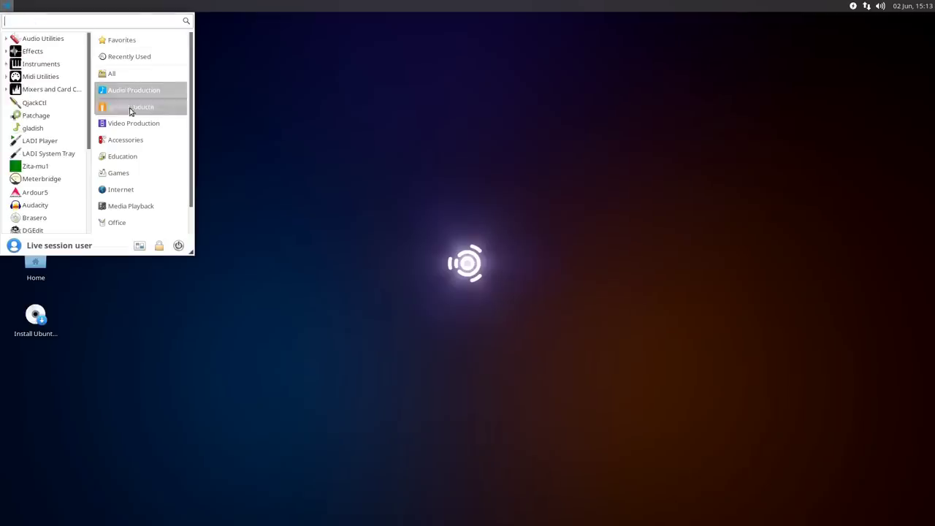
left_click(131, 108)
left_click(134, 123)
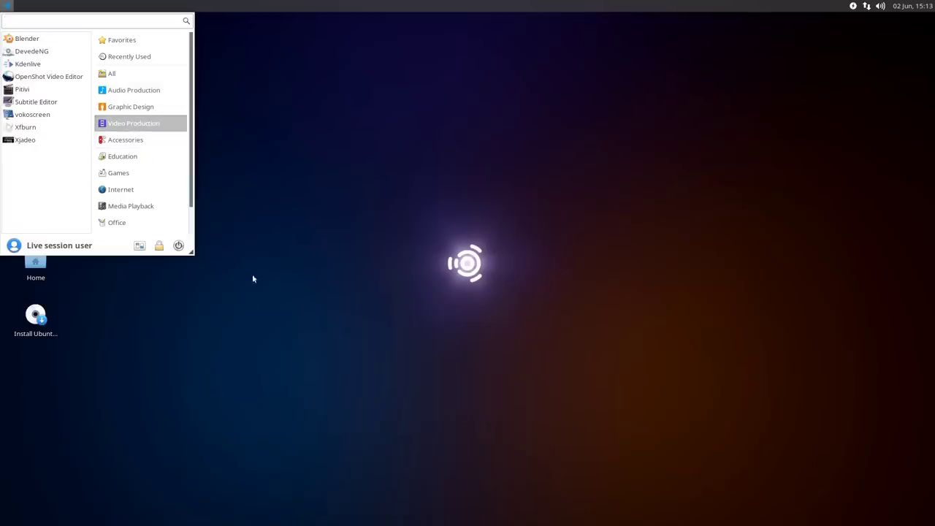
left_click(300, 310)
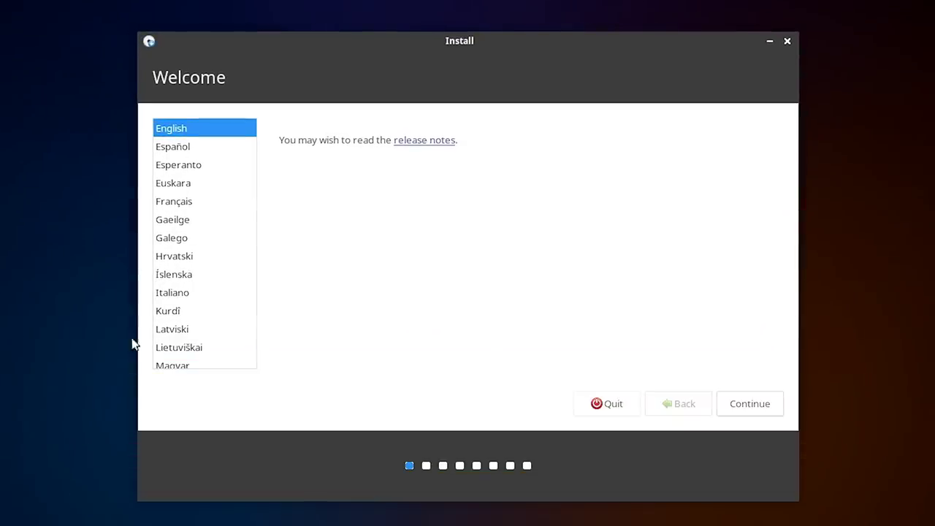
Accept English, pick the English (UK) keyboard layout and keep the default update settings
left_click(763, 406)
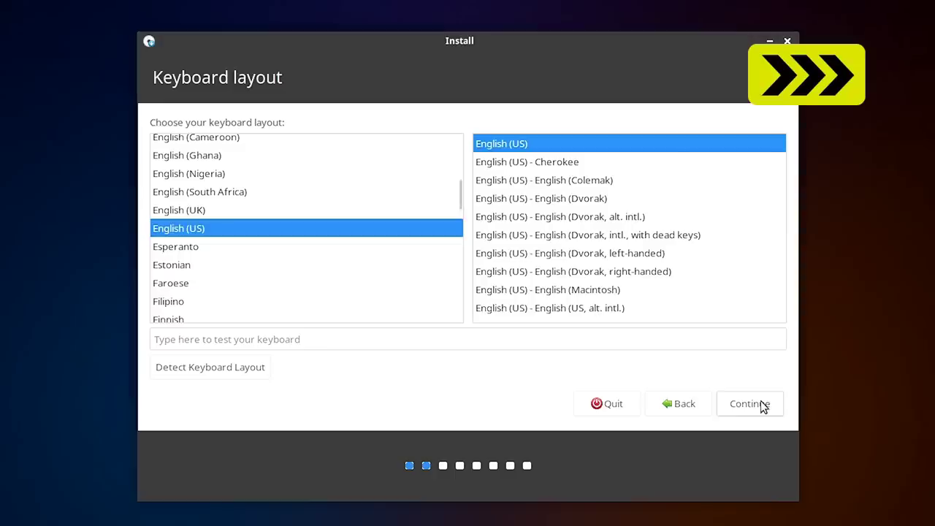
key("Up")
left_click(758, 406)
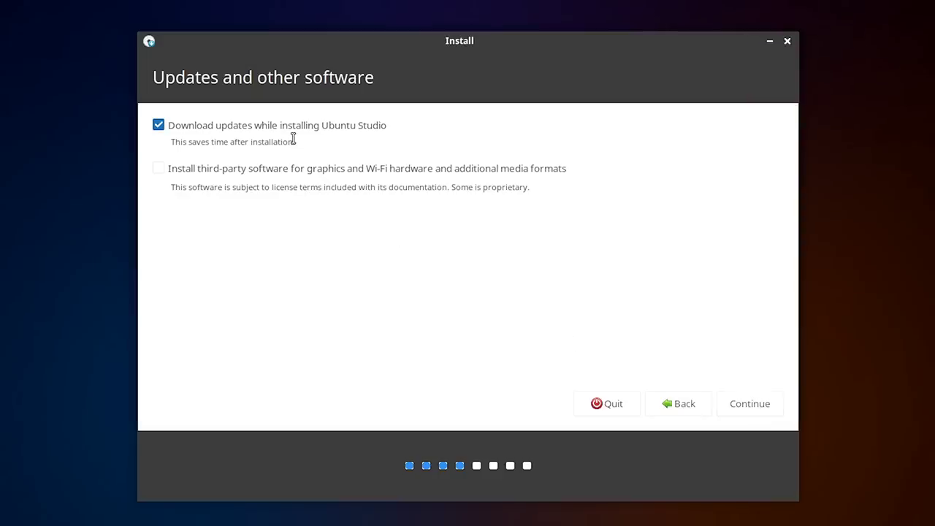
left_click(749, 411)
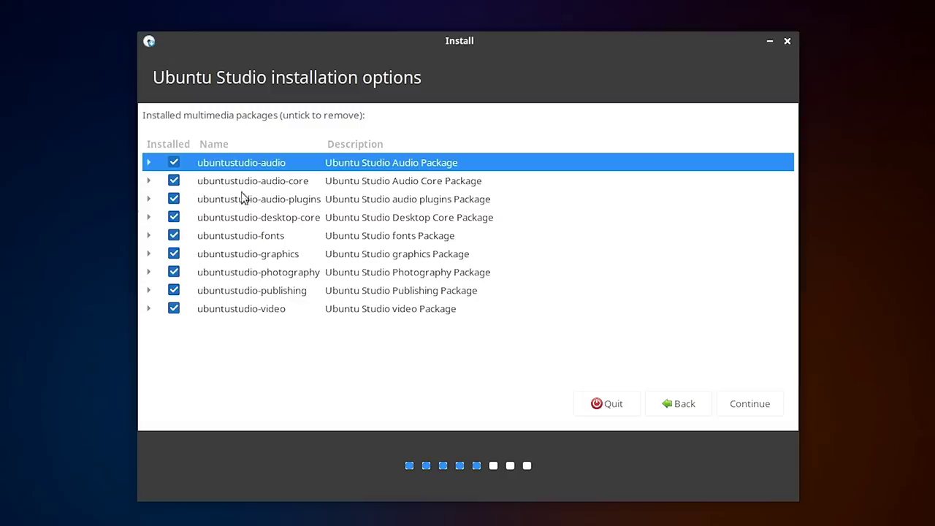
Inspect the ubuntustudio-audio, audio-core, audio-plugins and desktop-core package groups, leaving all selected
left_click(149, 164)
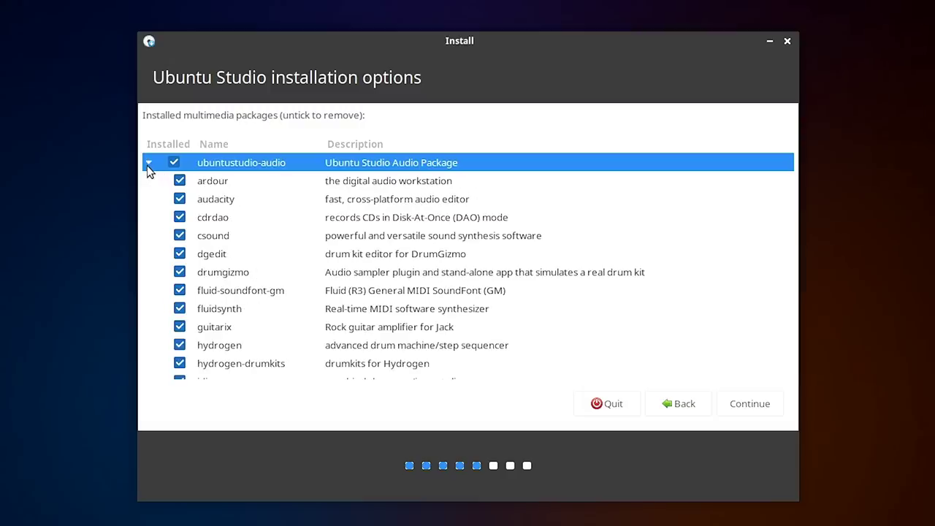
left_click(149, 165)
left_click(149, 182)
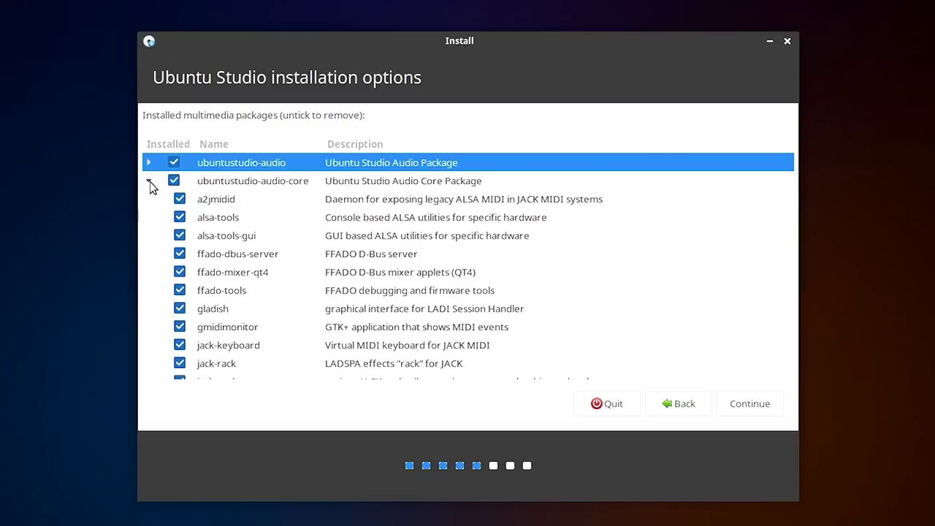
left_click(148, 182)
left_click(150, 201)
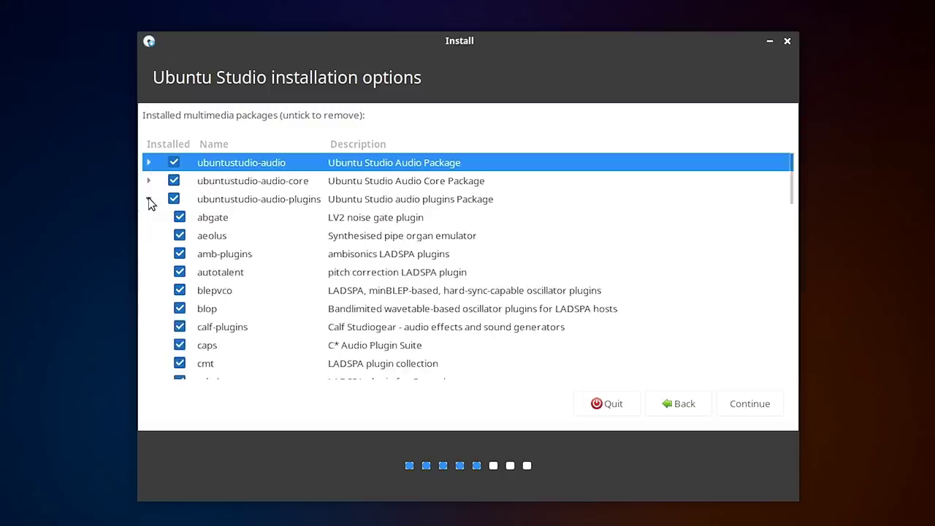
left_click(149, 201)
left_click(148, 217)
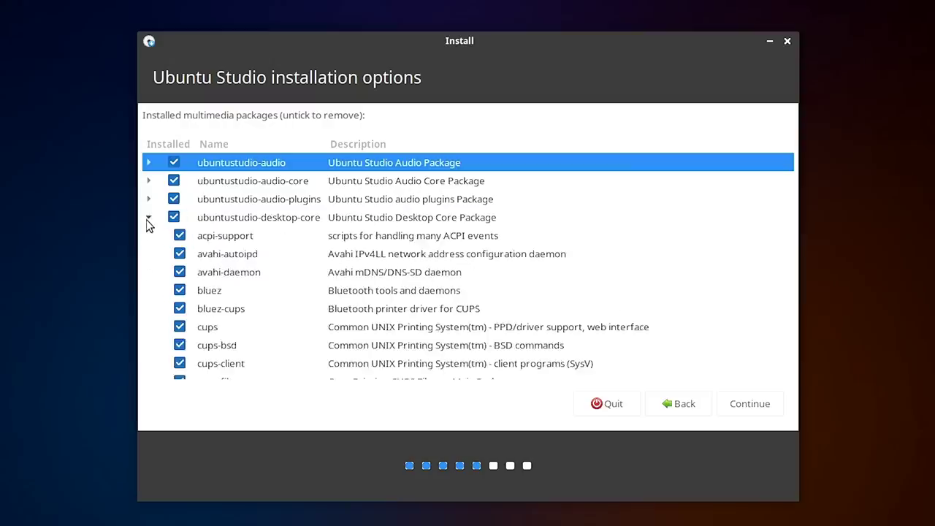
left_click(148, 217)
Erase the whole disk and start the install, confirming the partition changes
left_click(748, 403)
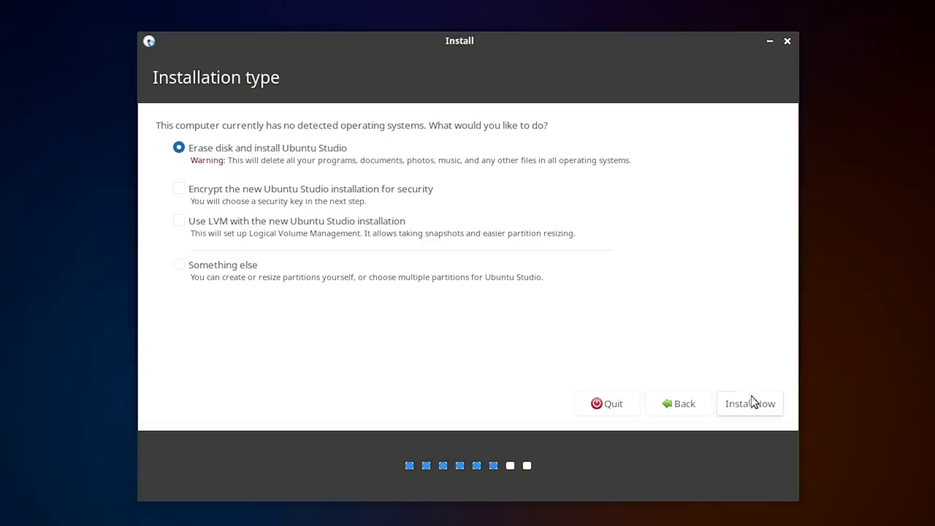
left_click(751, 402)
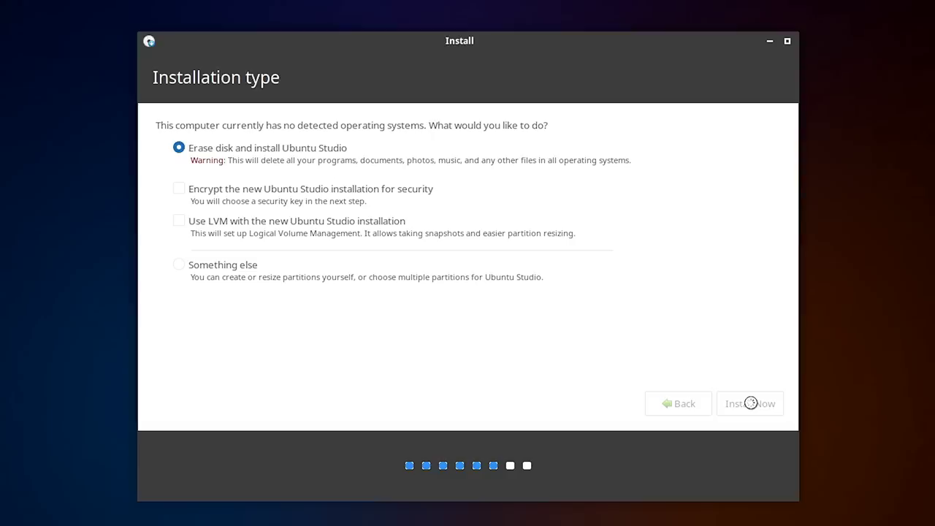
left_click(731, 366)
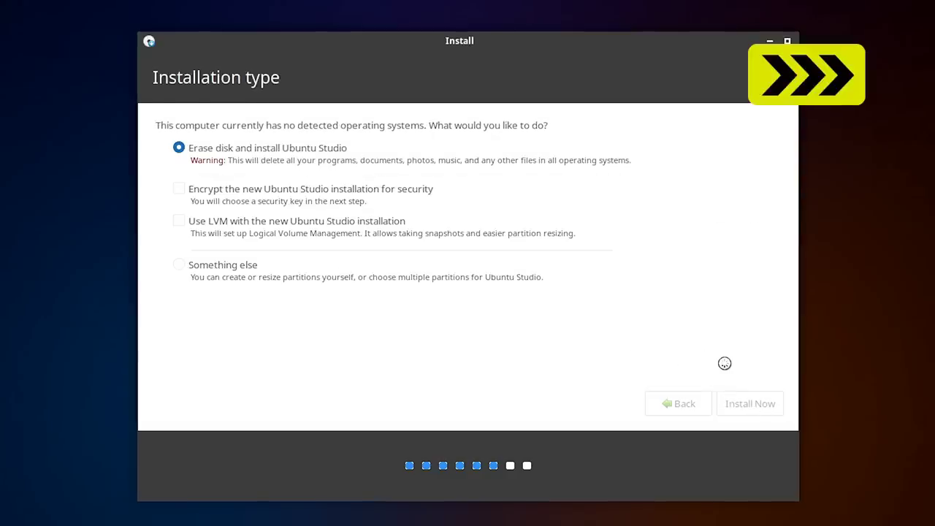
Accept the location, enter the user's name, username and password, and continue the installation
left_click(745, 409)
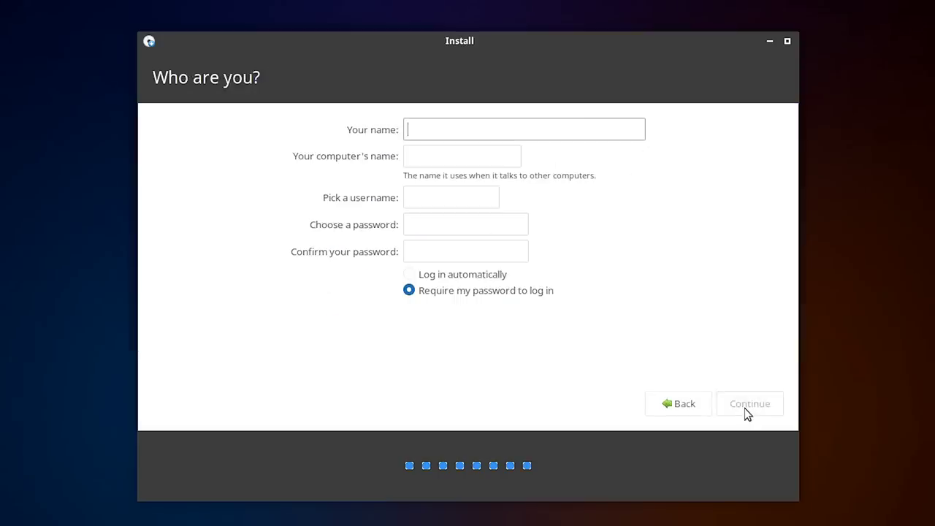
key("Tab")
key("Tab")
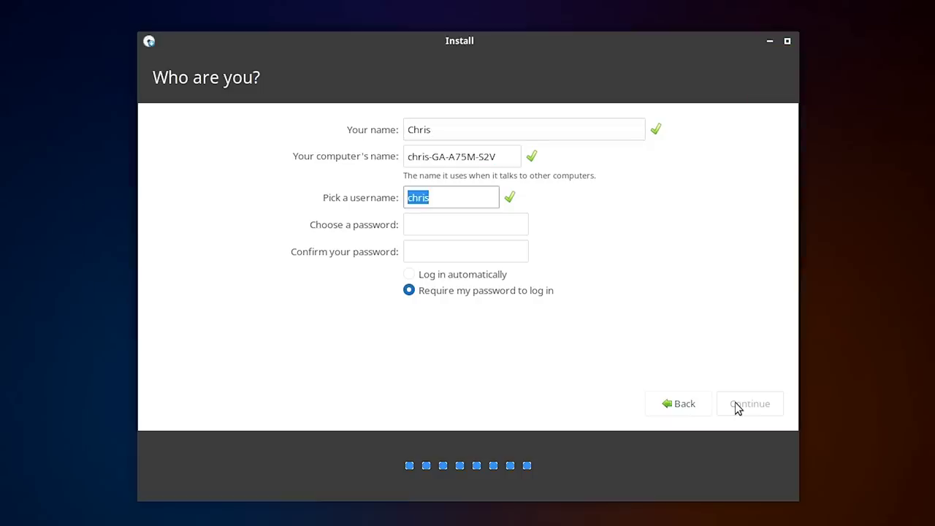
key("Tab")
key("Tab")
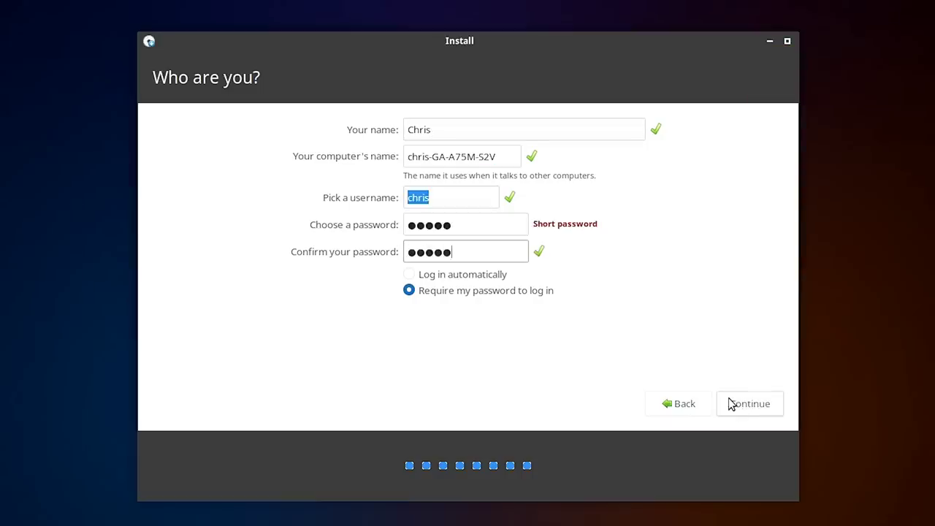
left_click(735, 407)
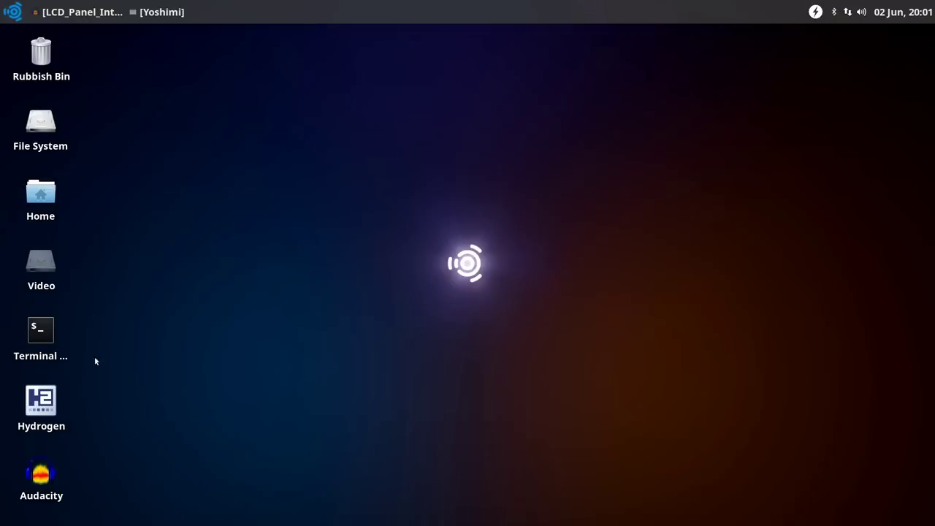
left_click(10, 13)
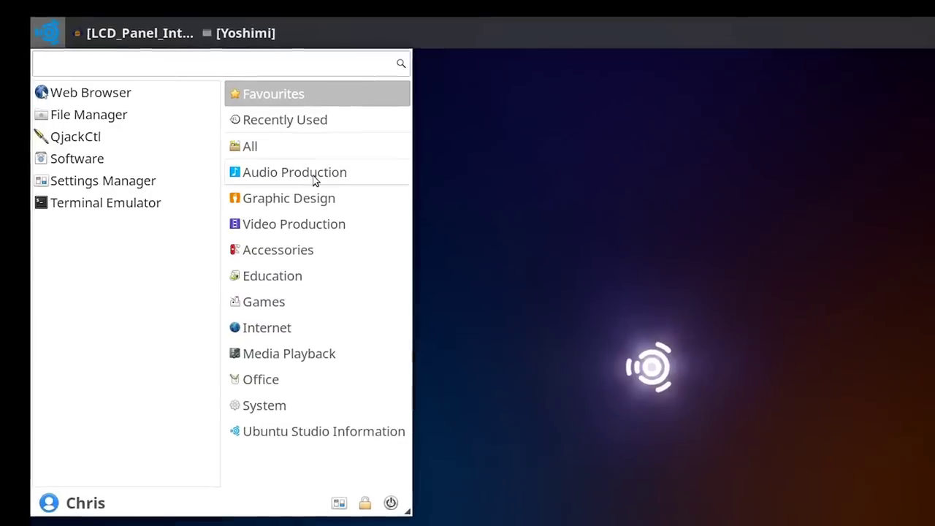
left_click(315, 181)
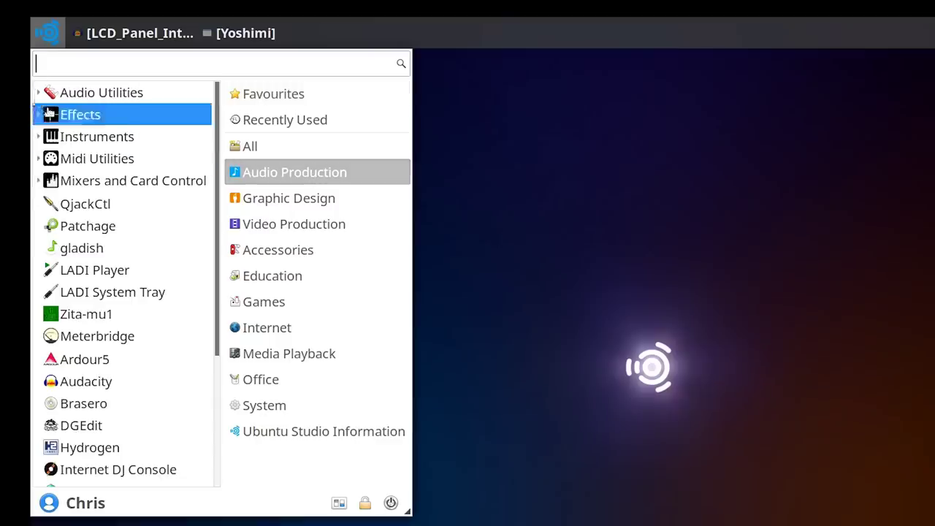
left_click(38, 93)
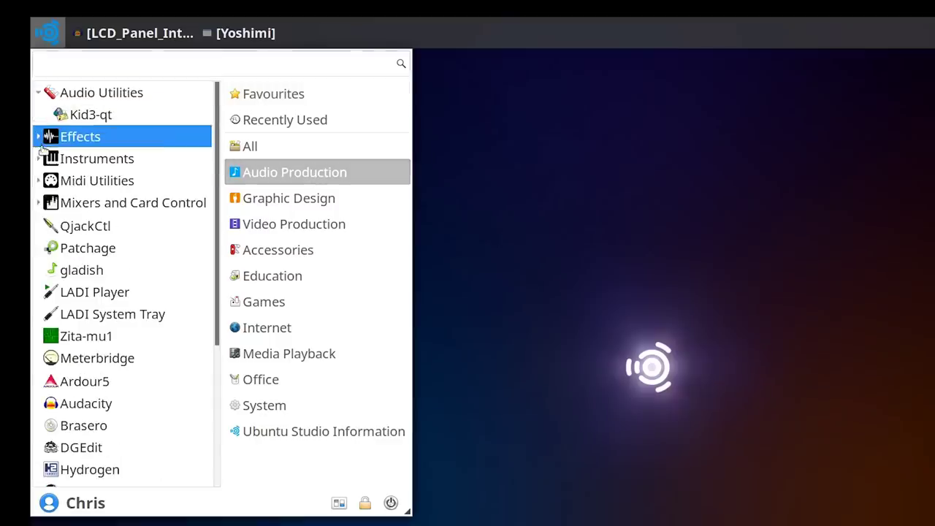
left_click(38, 137)
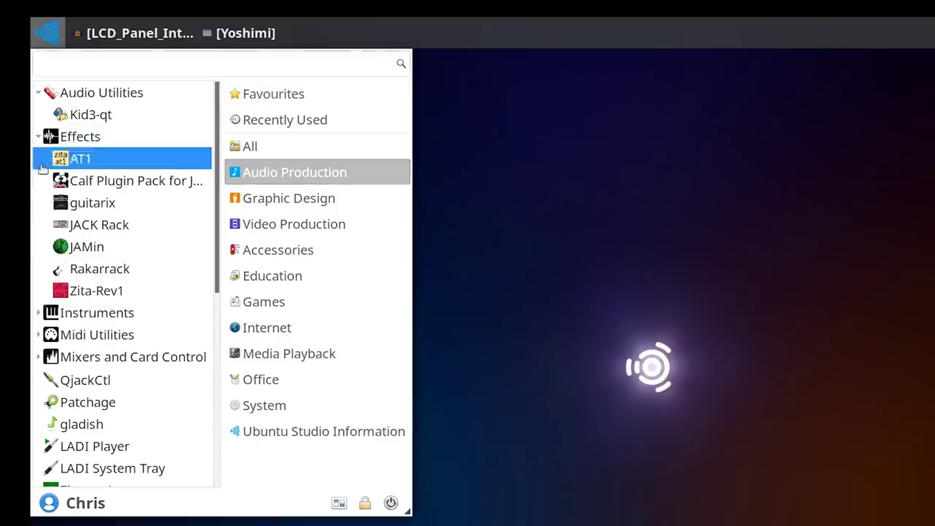
left_click(38, 313)
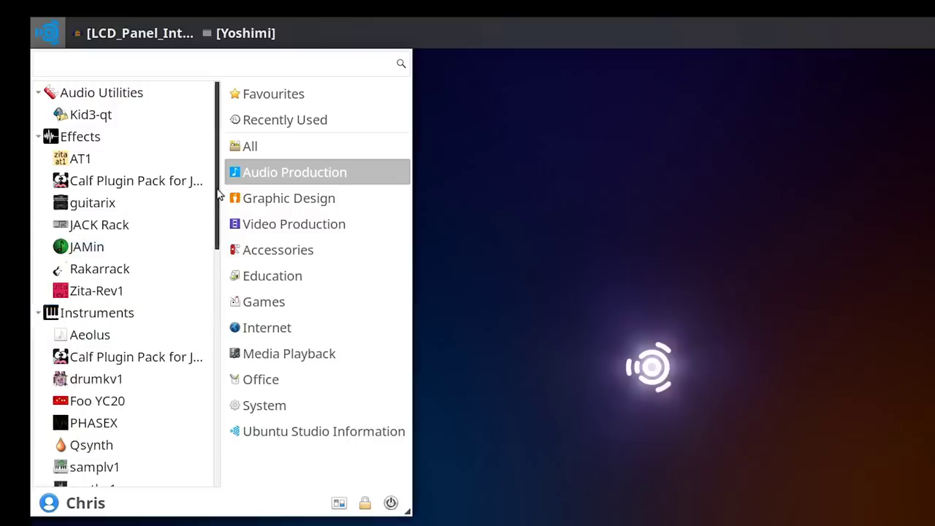
left_click_drag(216, 240, 225, 275)
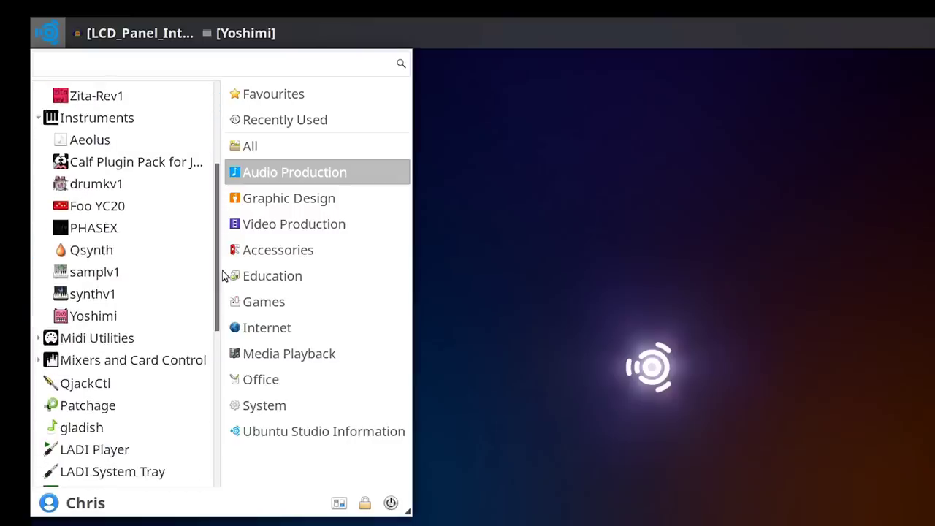
left_click(38, 339)
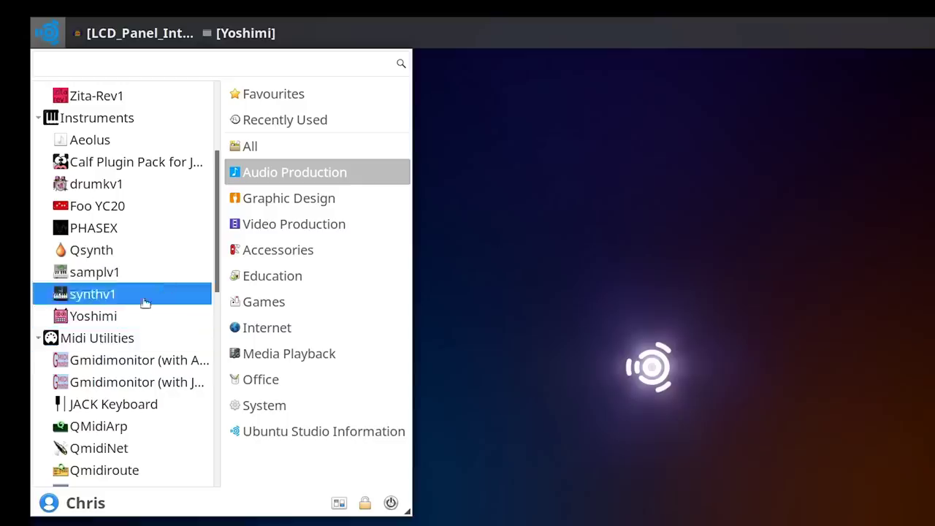
left_click_drag(217, 269, 216, 353)
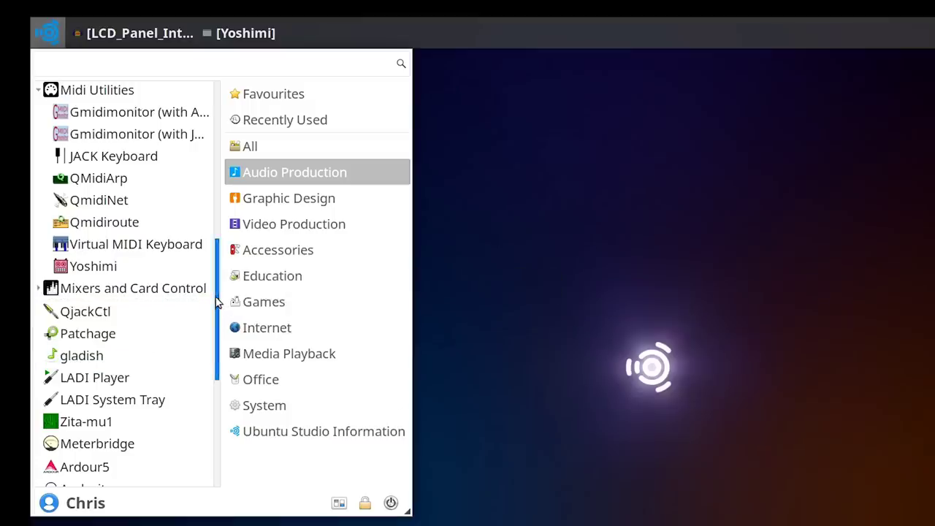
left_click_drag(217, 301, 214, 415)
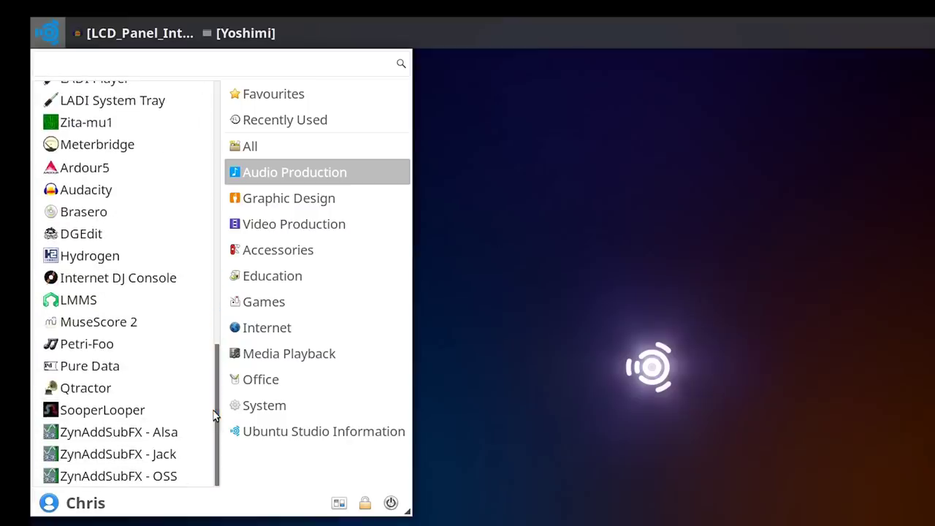
left_click(484, 354)
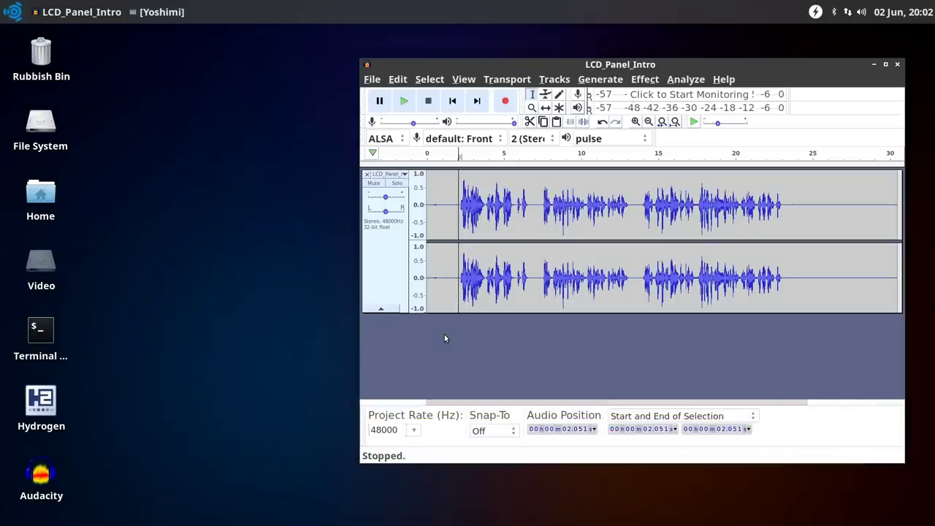
Play and stop the LCD_Panel_Intro recording, then close Audacity without saving
key("space")
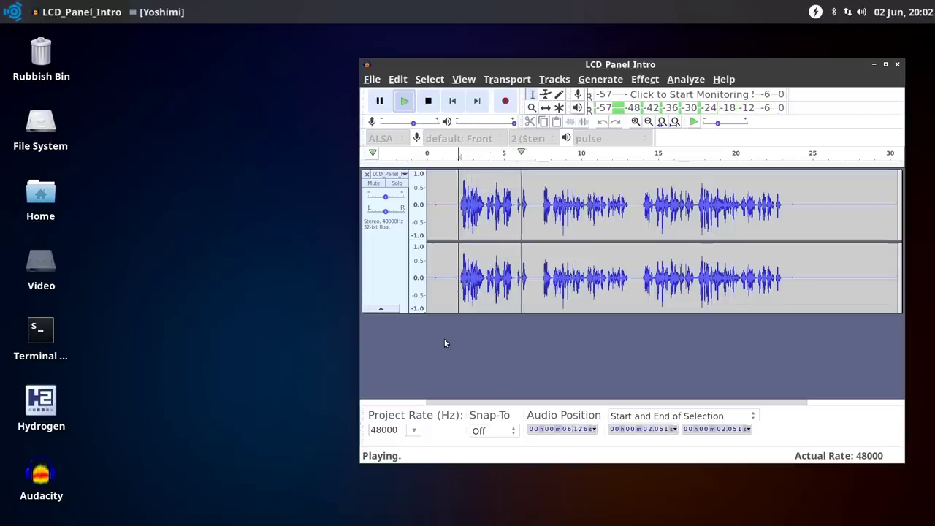
key("space")
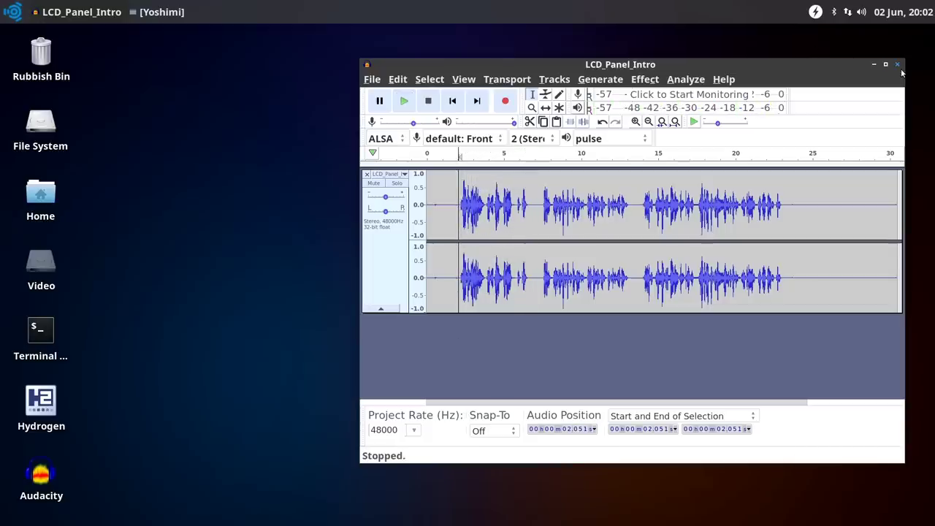
left_click(898, 65)
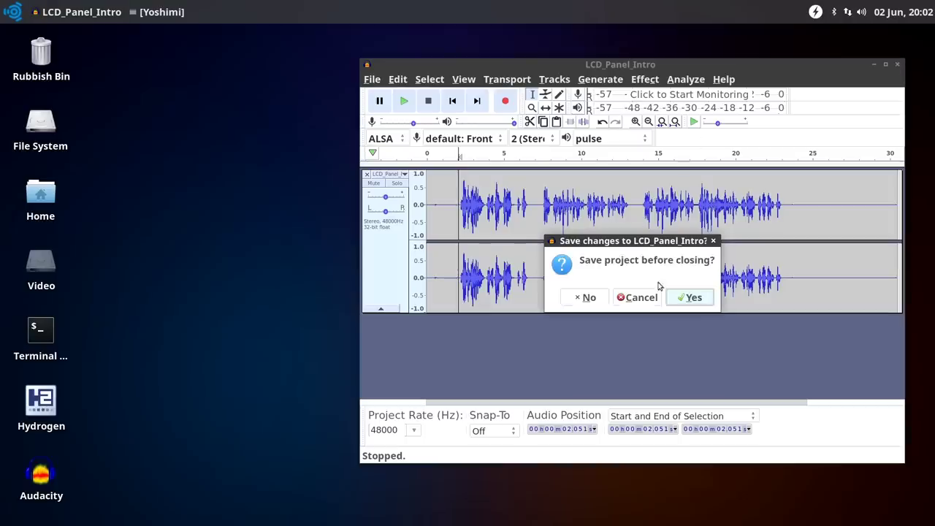
left_click(590, 298)
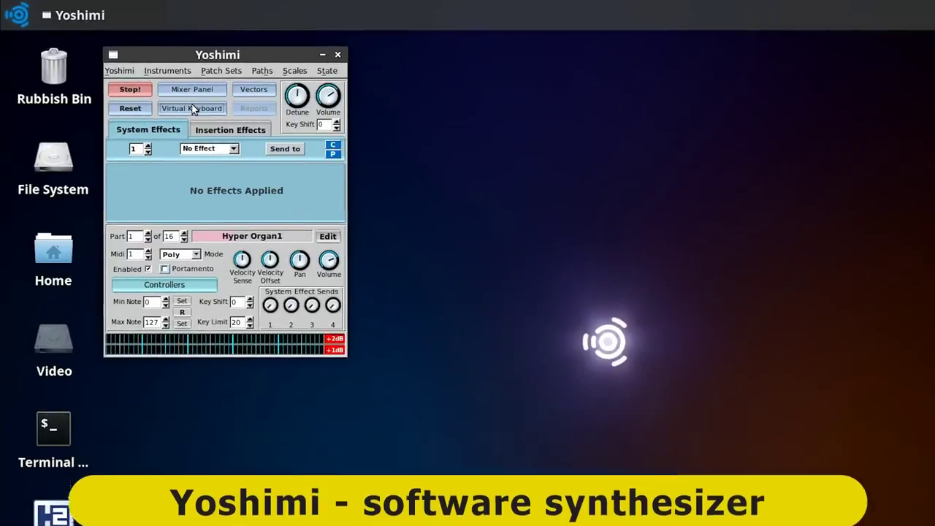
Play several Hyper Organ1 notes on Yoshimi's virtual keyboard, then close Yoshimi
left_click(191, 108)
left_click(251, 436)
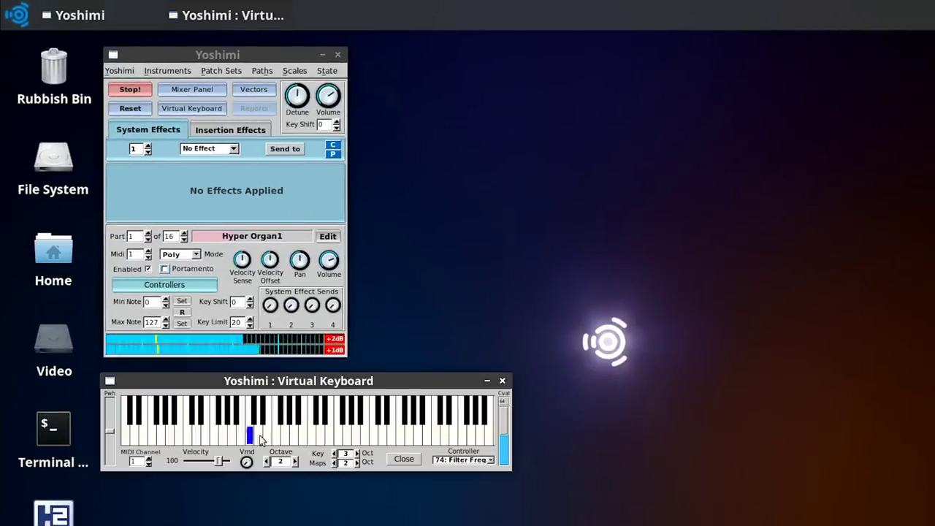
left_click(444, 431)
left_click(373, 434)
left_click(250, 409)
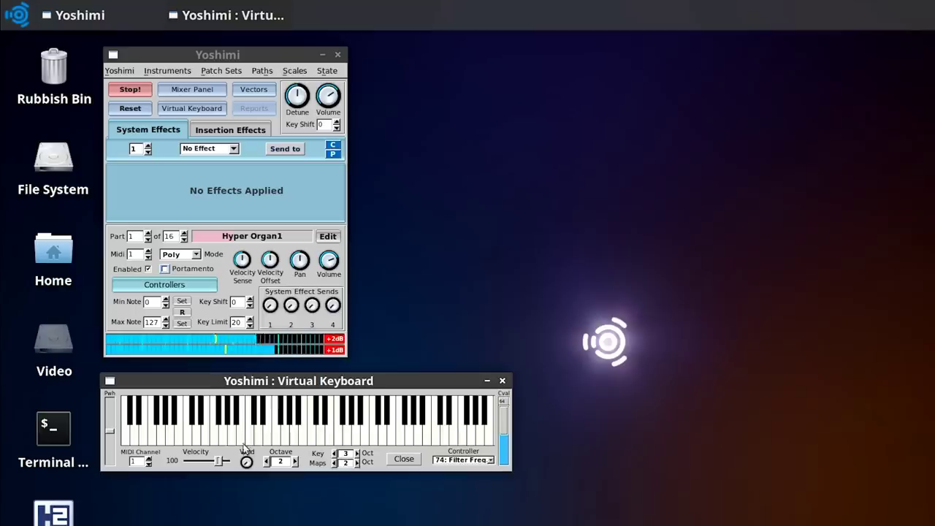
left_click(267, 438)
left_click(428, 434)
left_click(374, 437)
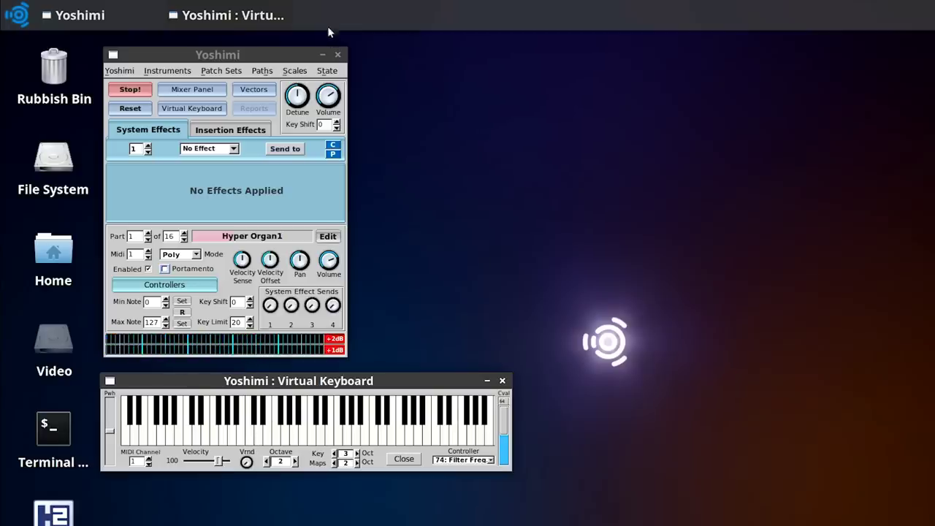
left_click(338, 54)
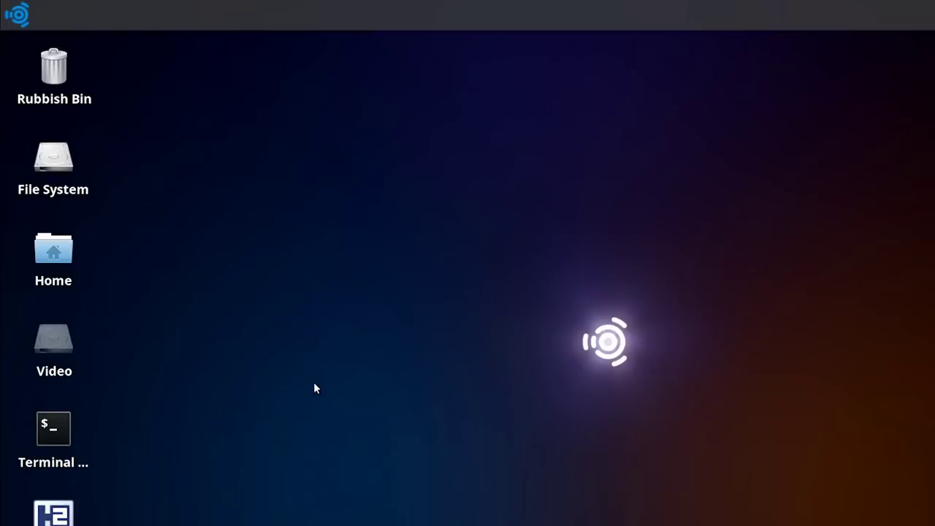
Launch Hydrogen, inspect the Snare Jazz, Tom Mid, Open HH, Ride Jazz and Crash instruments, and preview the beat
double_click(54, 517)
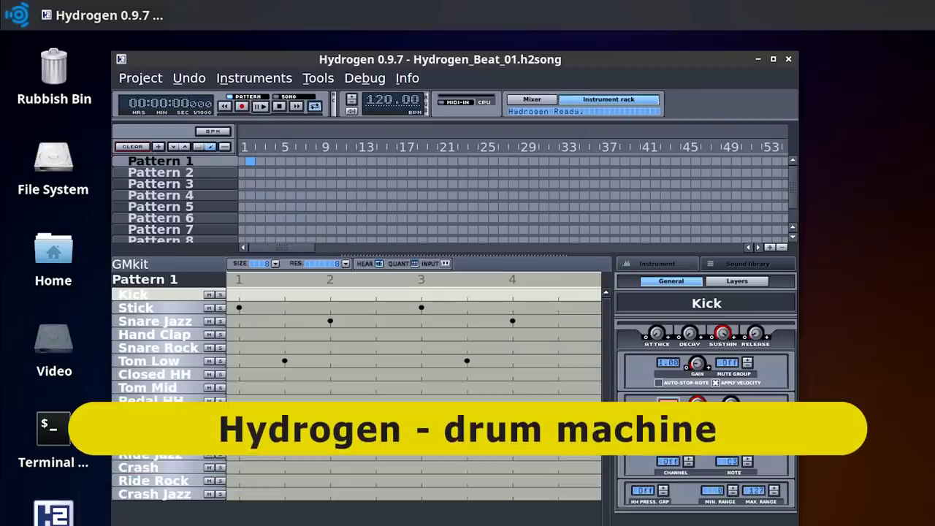
left_click(158, 326)
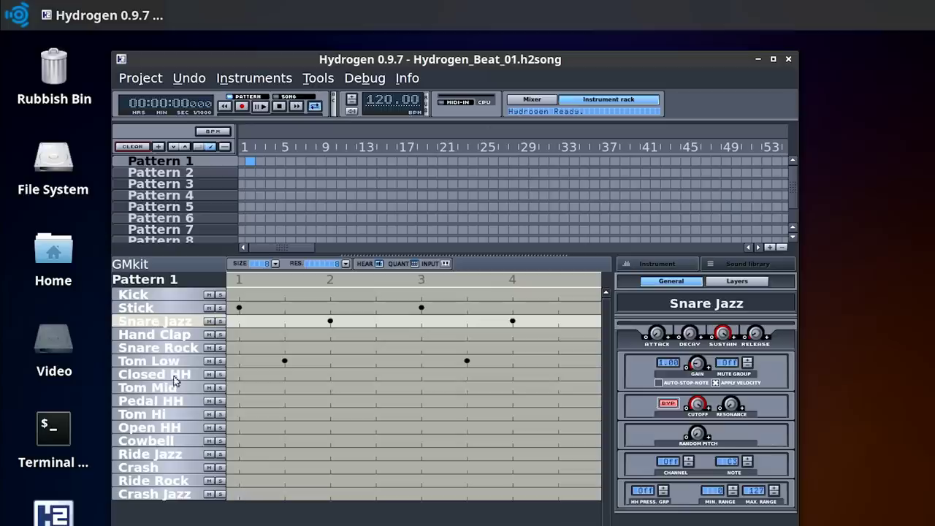
left_click(175, 385)
left_click(172, 425)
left_click(168, 455)
left_click(165, 469)
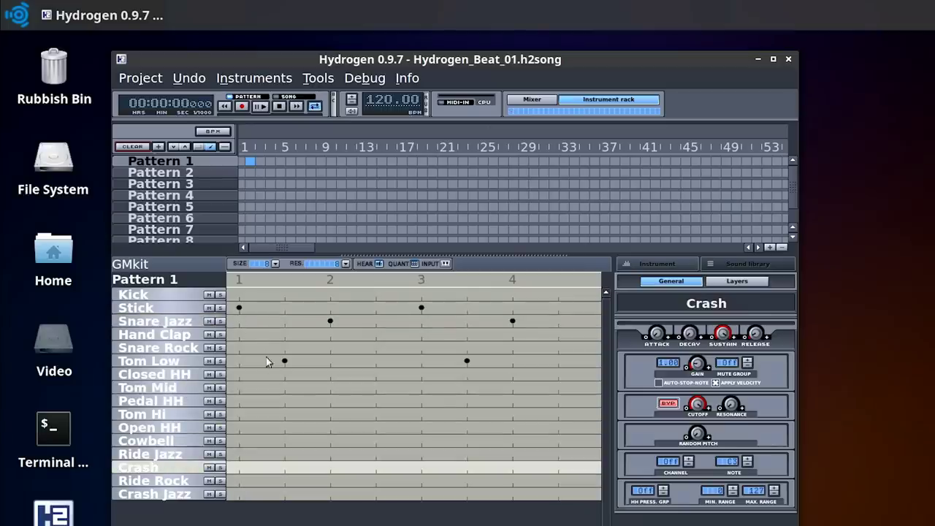
left_click(260, 106)
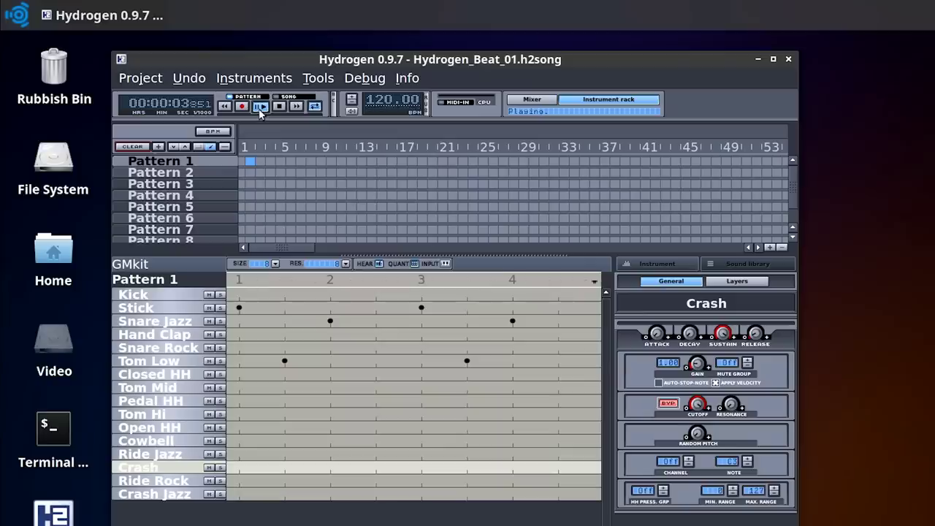
left_click(275, 108)
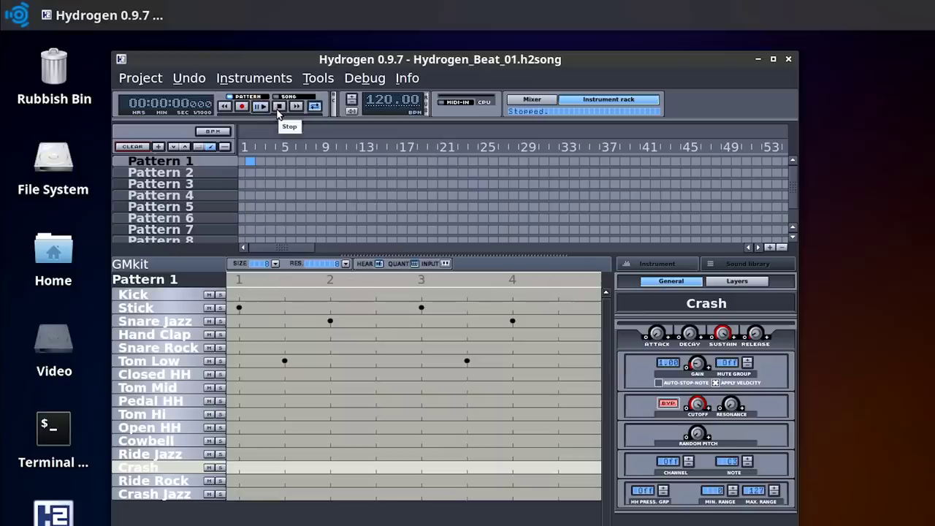
Add Crash Jazz and Crash hits on beat 1, Hand Clap on beat 4, Cowbell at 1.5, then play
left_click(176, 496)
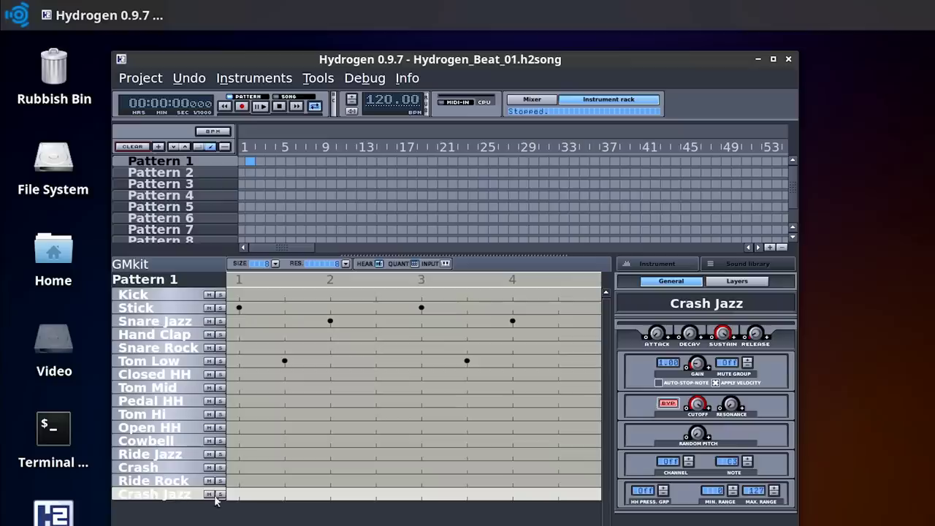
left_click(239, 497)
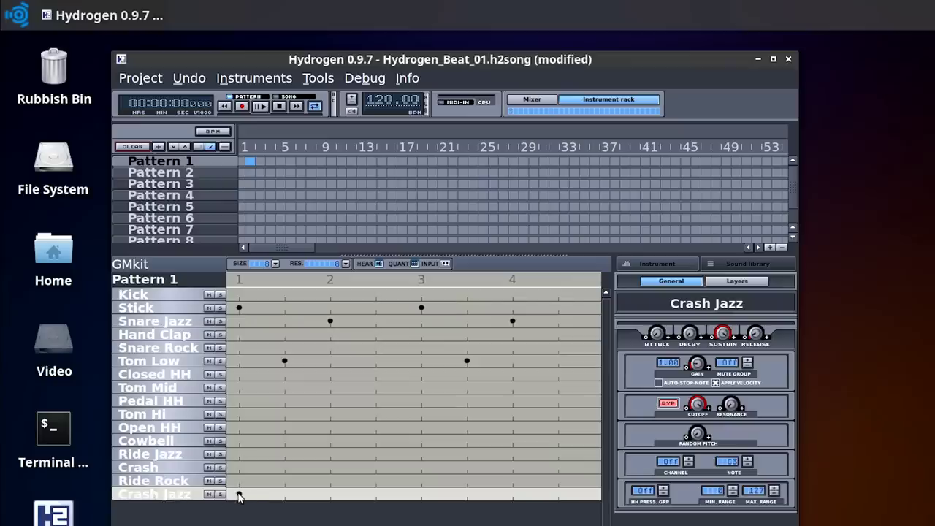
left_click(239, 468)
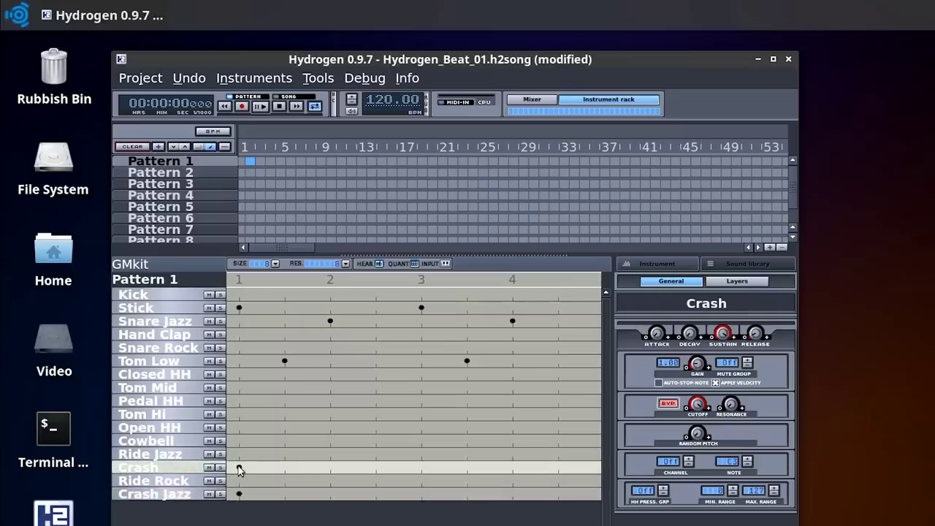
left_click(162, 338)
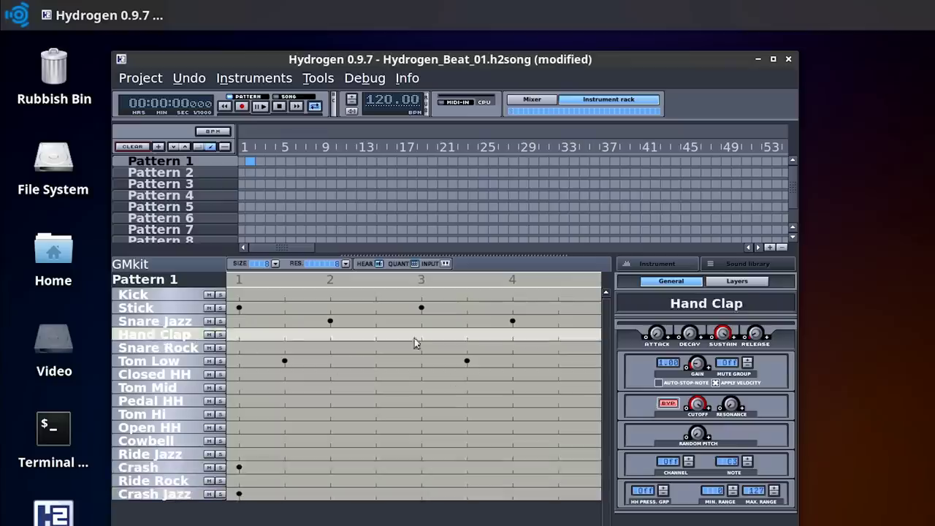
left_click(559, 334)
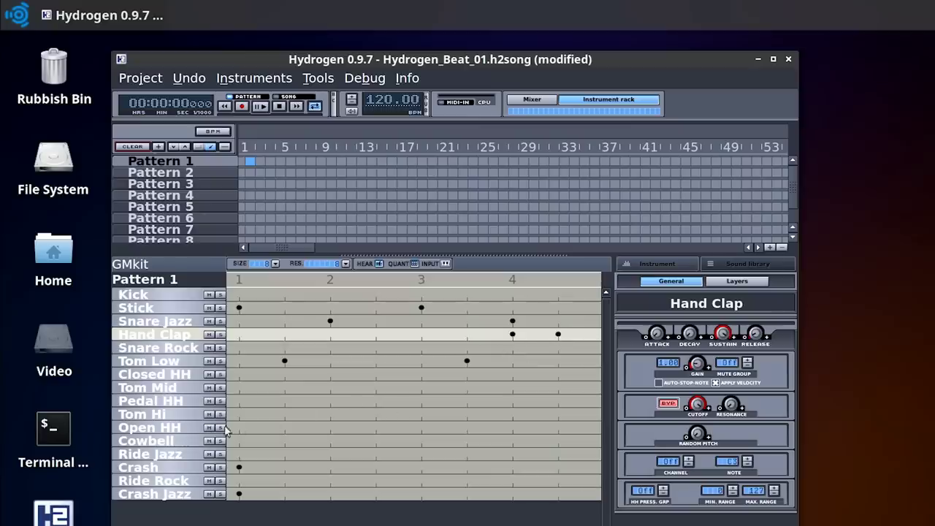
left_click(285, 441)
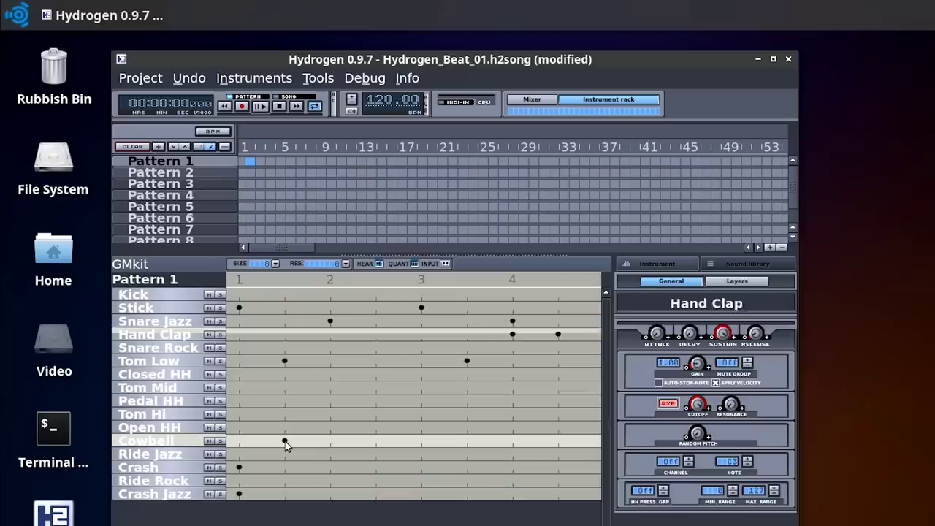
left_click(263, 108)
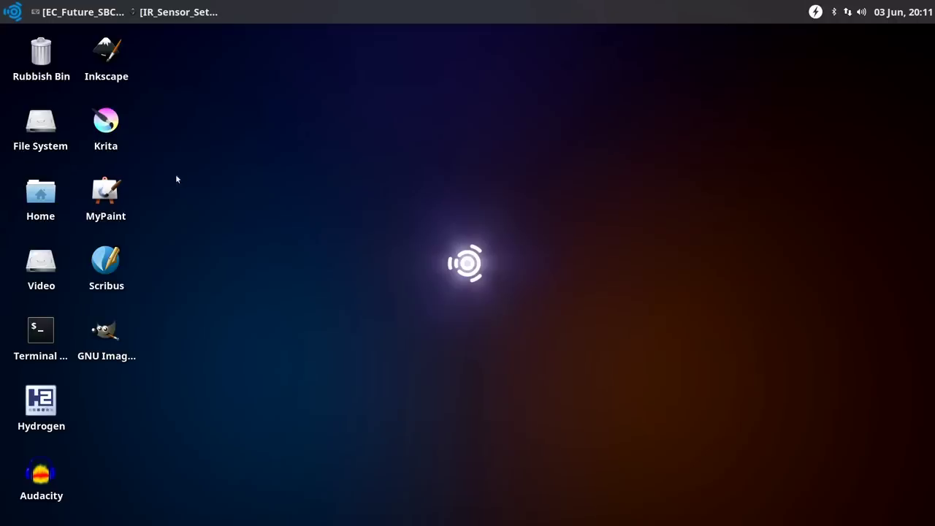
Browse the Graphic Design menu's Graphics Utilities and Photography groups, then bring GIMP forward
left_click(8, 9)
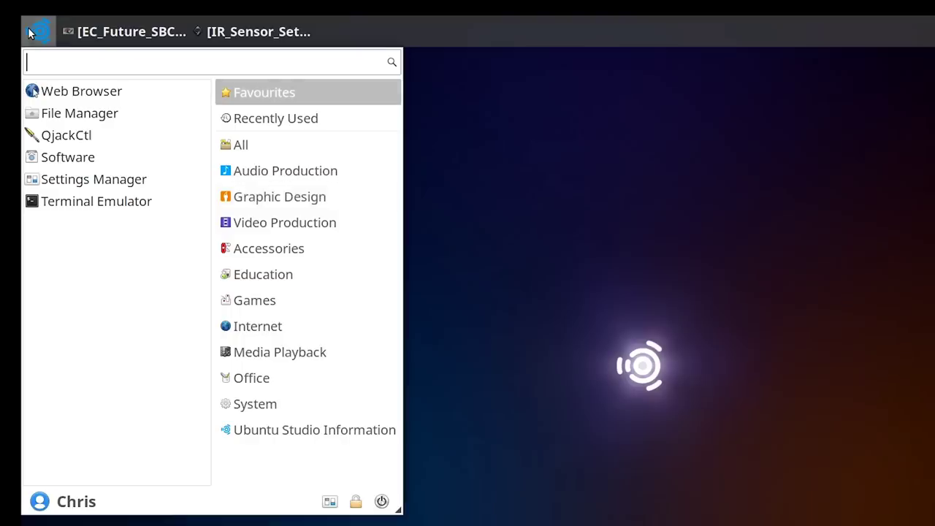
left_click(280, 197)
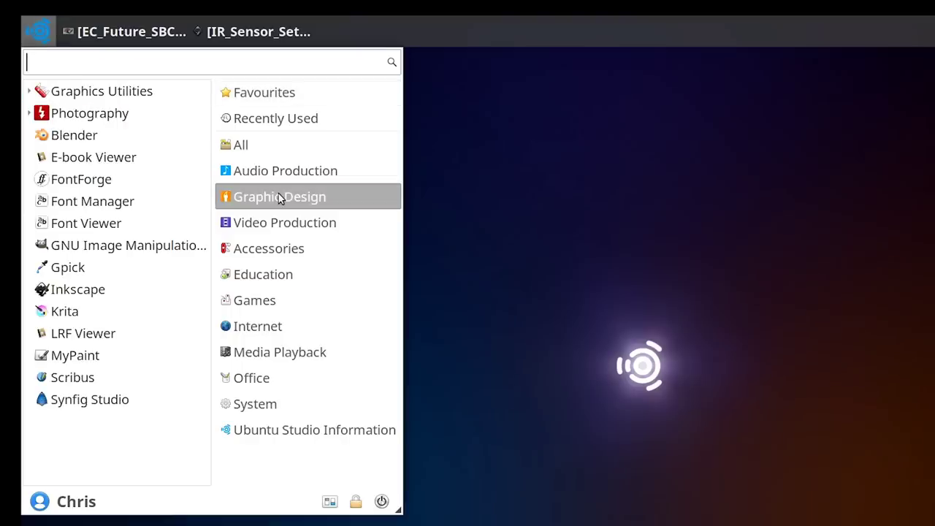
left_click(40, 92)
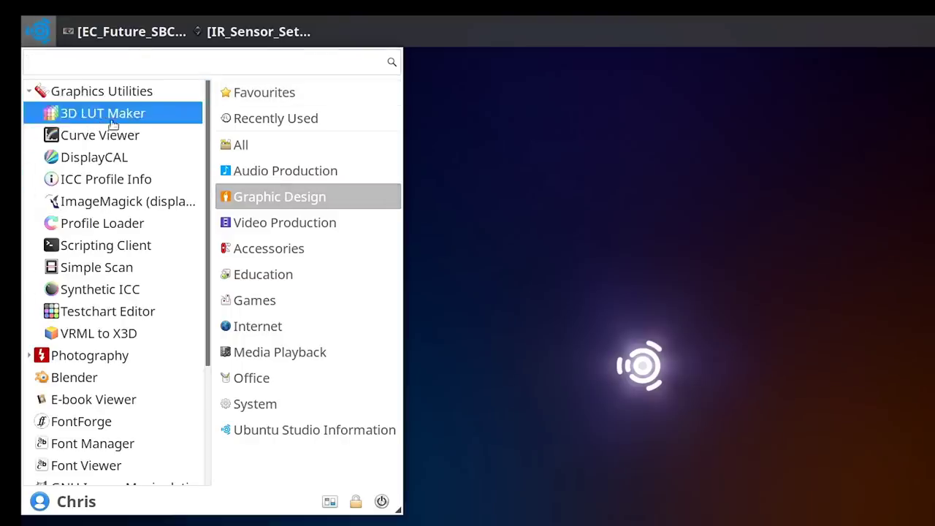
scroll(203, 229, "down", 3)
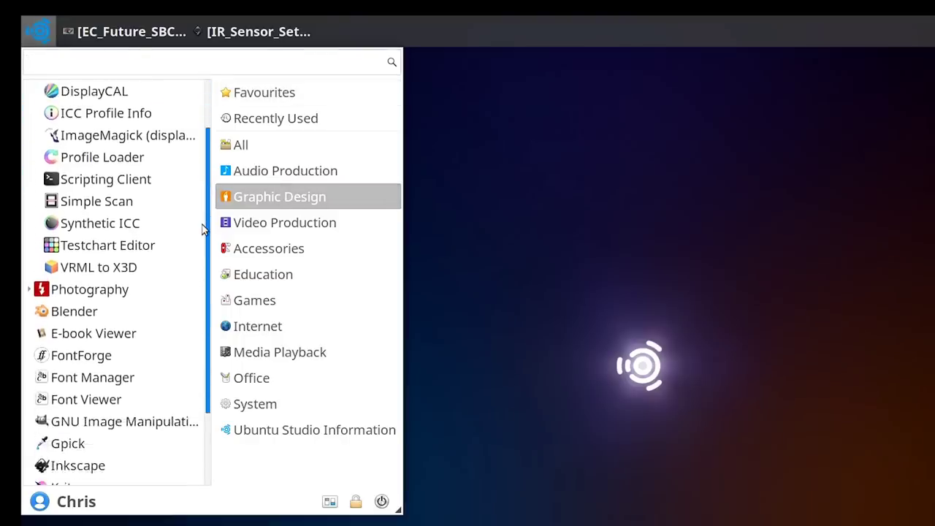
left_click_drag(203, 230, 219, 304)
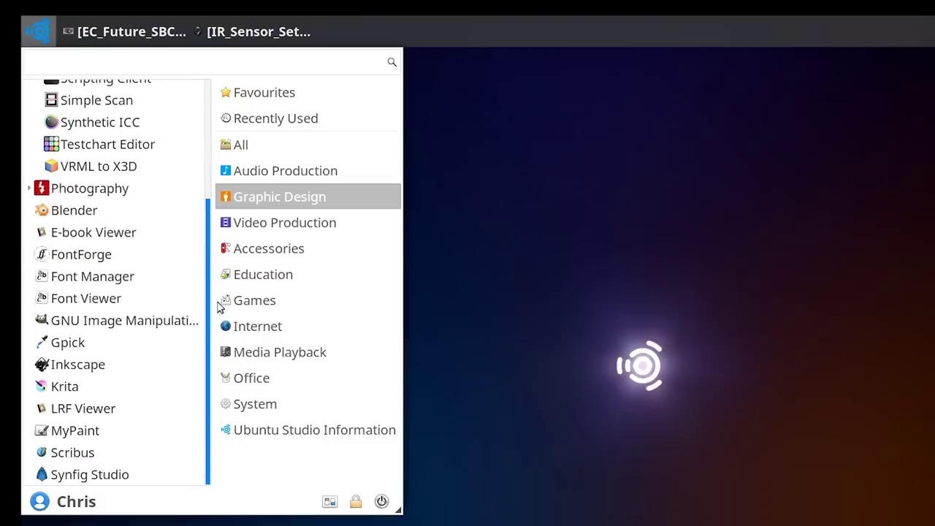
left_click(32, 191)
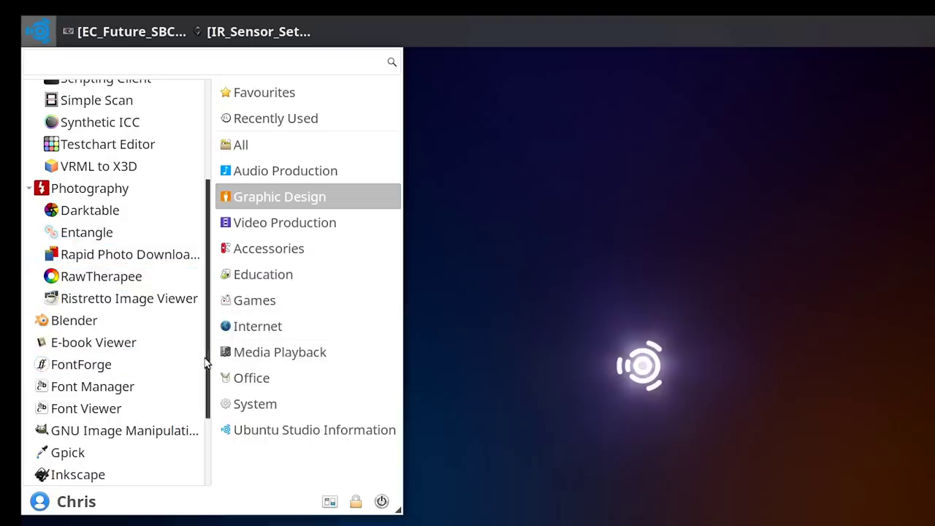
left_click_drag(205, 363, 241, 443)
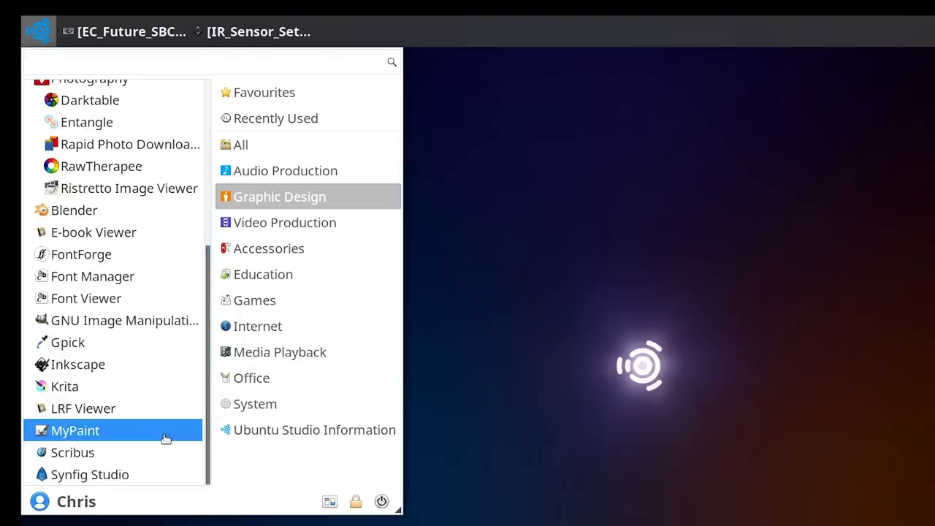
left_click(110, 34)
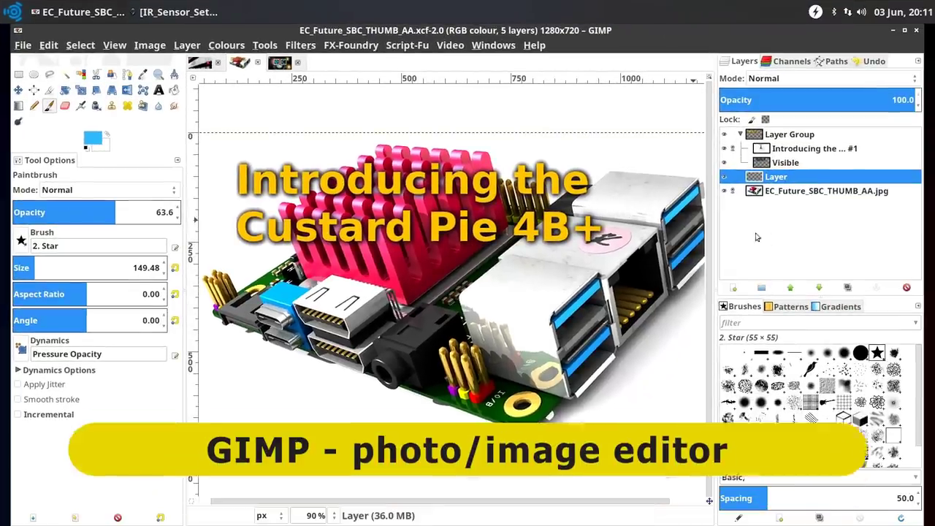
Flip between the YouTube_Space_London and Custard Pie images, ending on the Custard Pie thumbnail
left_click(207, 63)
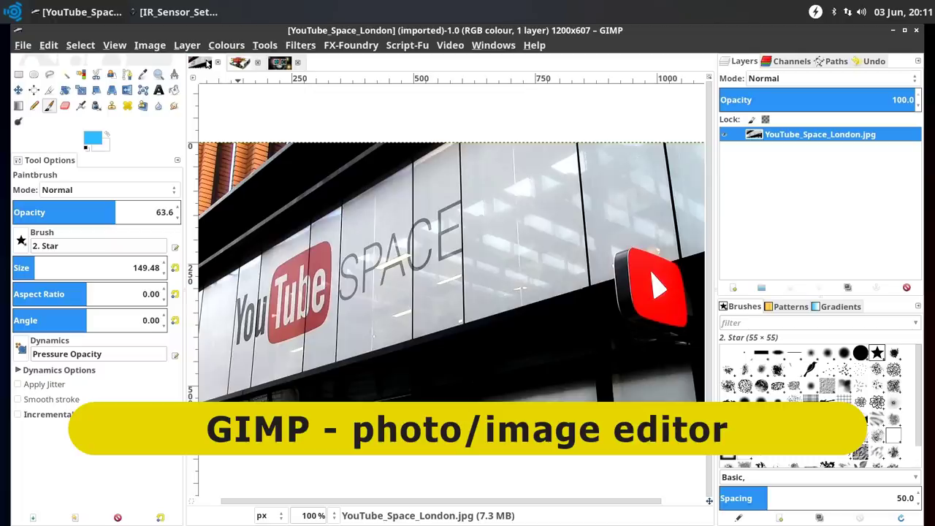
left_click(239, 65)
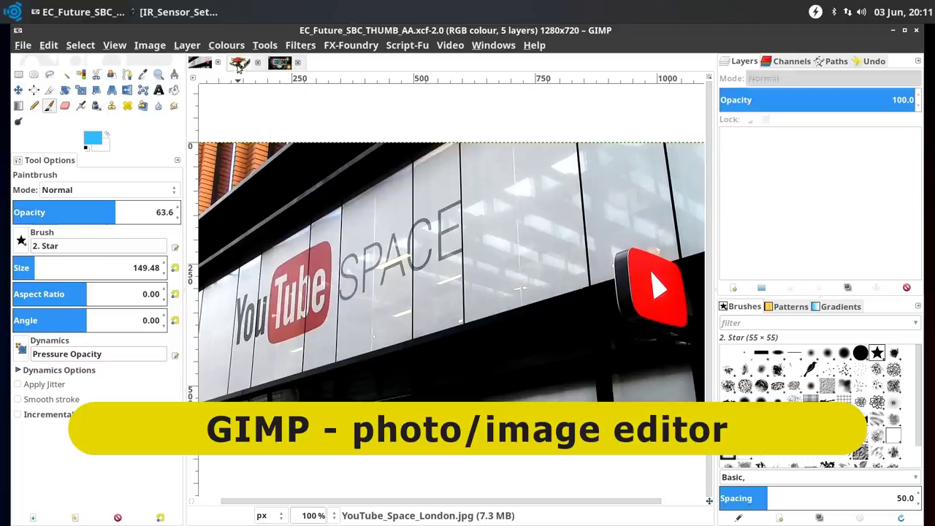
left_click(205, 63)
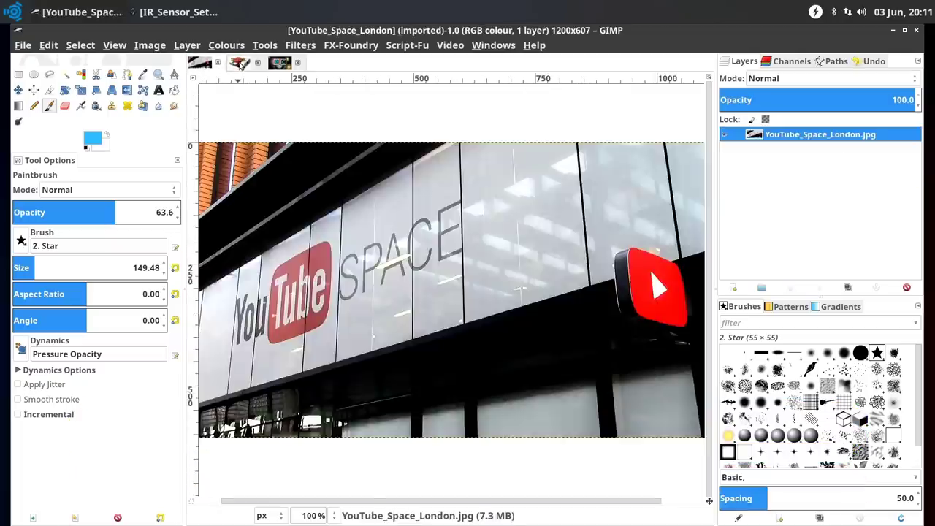
left_click(240, 64)
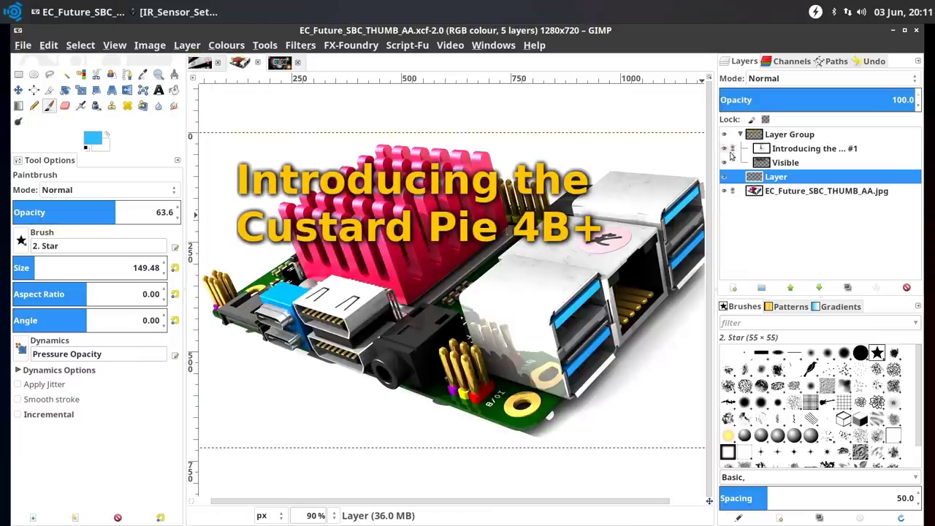
Toggle the Layer Group's title visibility, paint blue stars around the title, and minimise GIMP
left_click(724, 135)
left_click(724, 135)
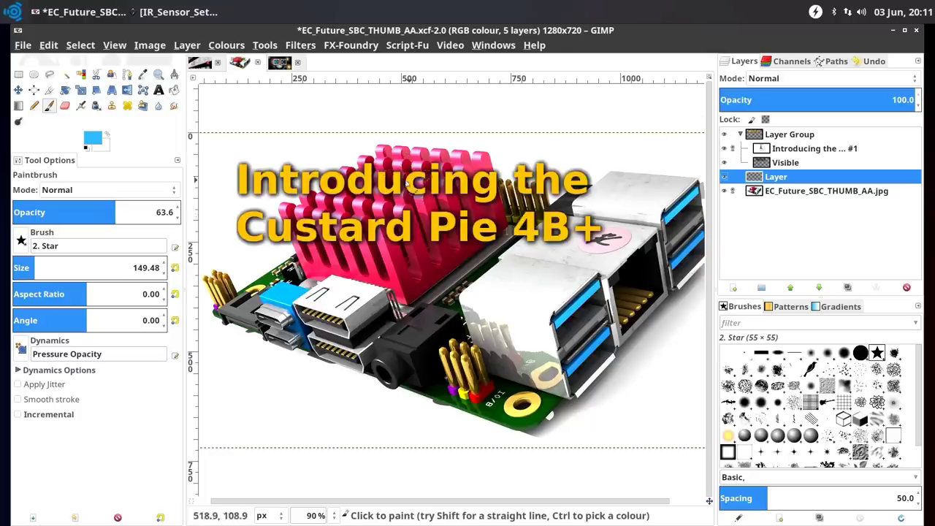
mouse_move(247, 192)
left_mouse_down()
mouse_move(256, 188)
mouse_move(250, 224)
mouse_move(404, 188)
mouse_move(360, 217)
mouse_move(587, 228)
mouse_move(566, 254)
left_mouse_up()
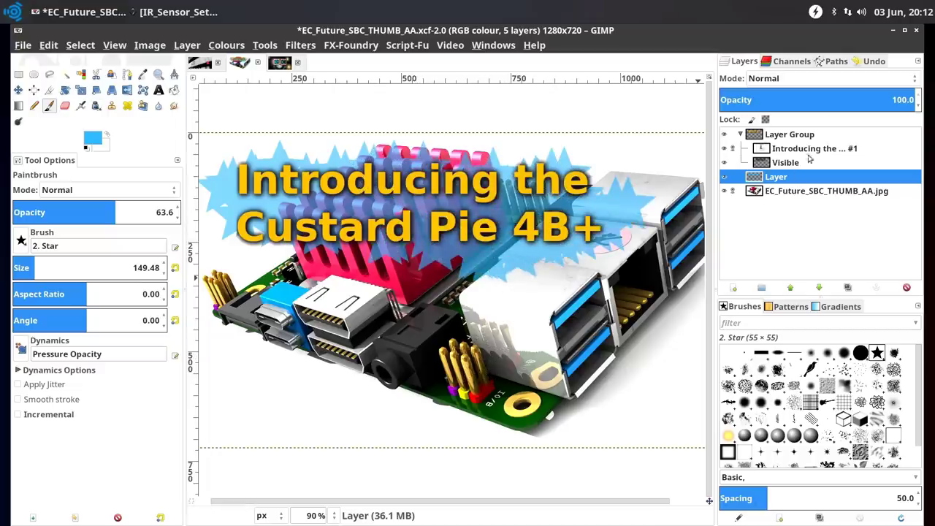
left_click(892, 31)
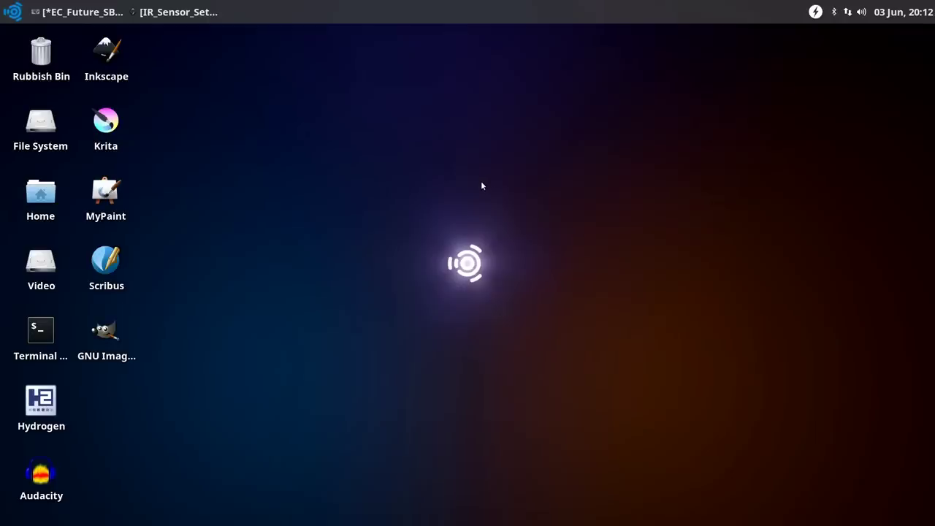
Restore the Inkscape circuit diagram, copy and paste the red LED onto the breadboard grid, then minimise
left_click(184, 13)
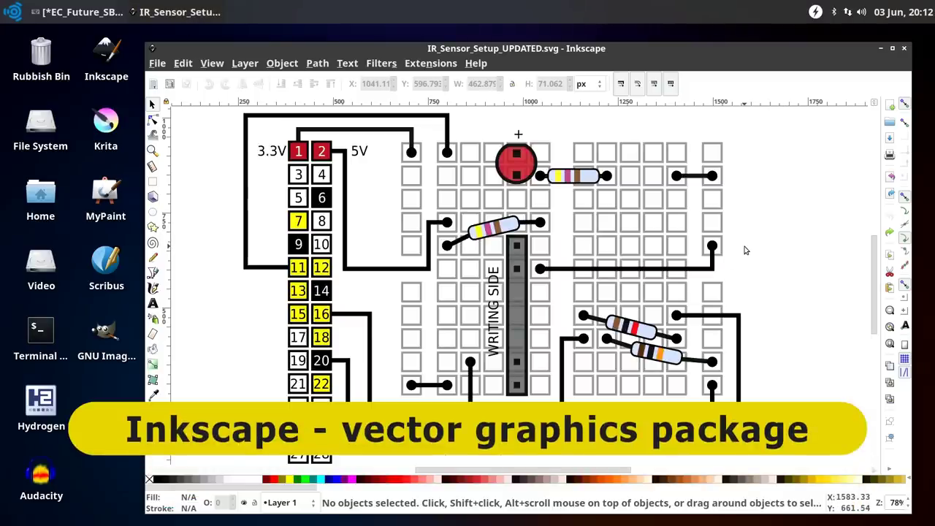
left_click(537, 187)
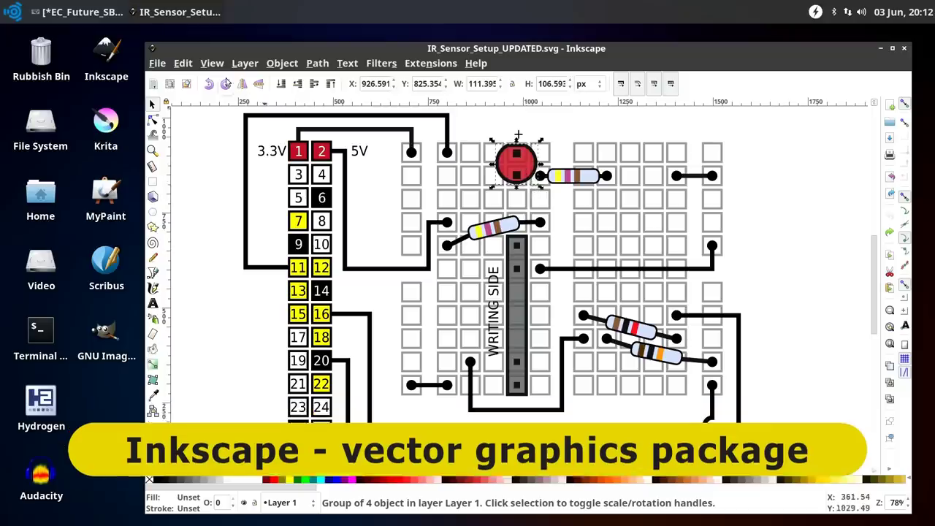
left_click(183, 64)
left_click(195, 146)
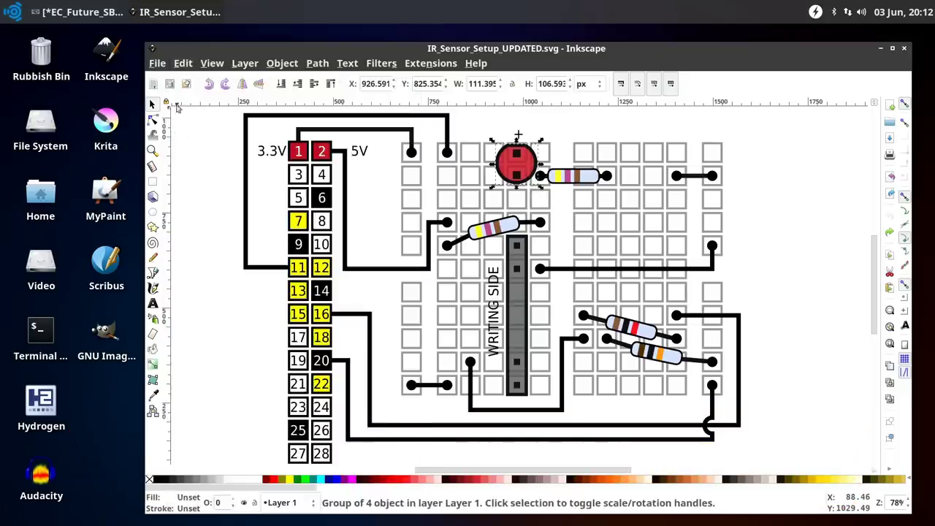
left_click(182, 63)
left_click(207, 162)
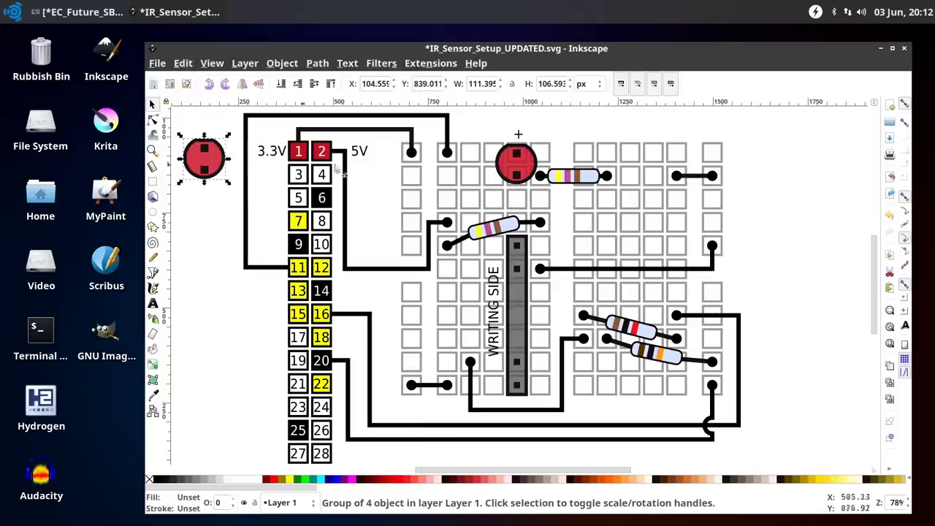
left_click_drag(221, 167, 676, 210)
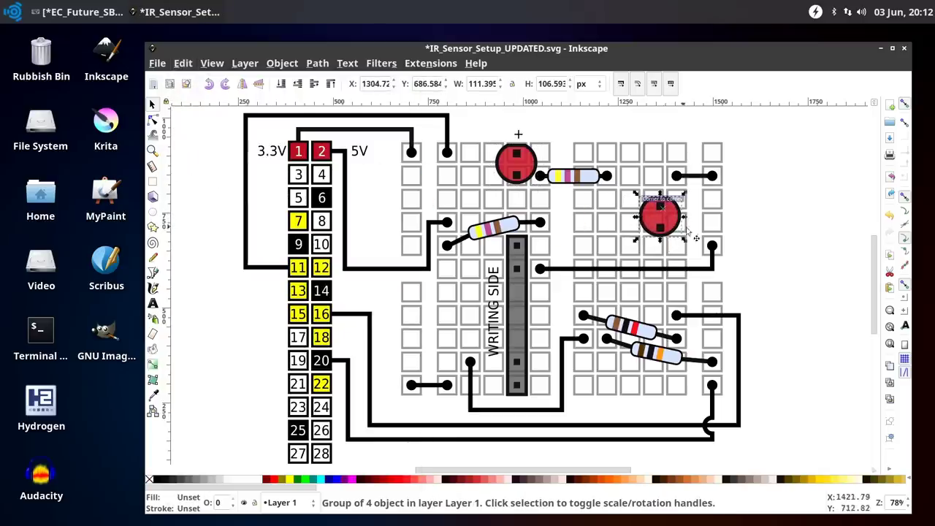
left_click(767, 236)
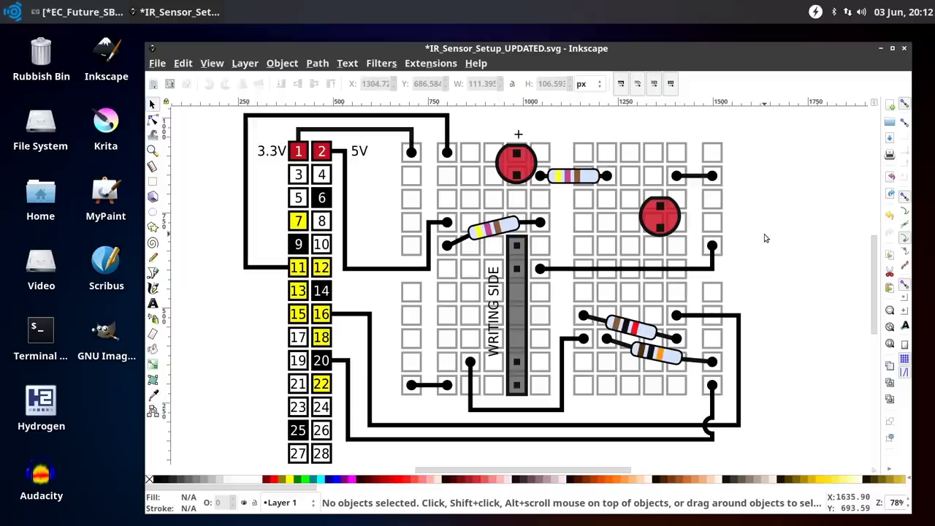
left_click(880, 48)
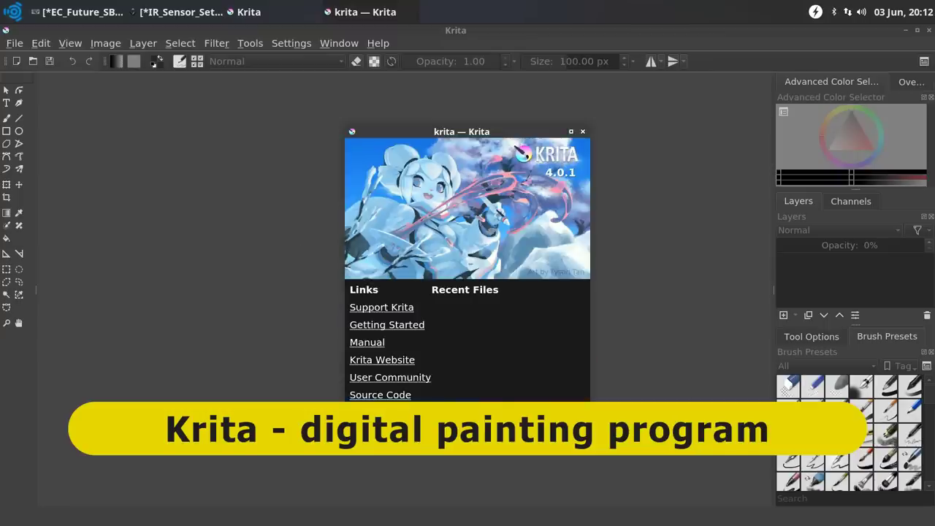
Dismiss the Krita welcome screen and create a new 1600×1200 canvas
left_click(563, 423)
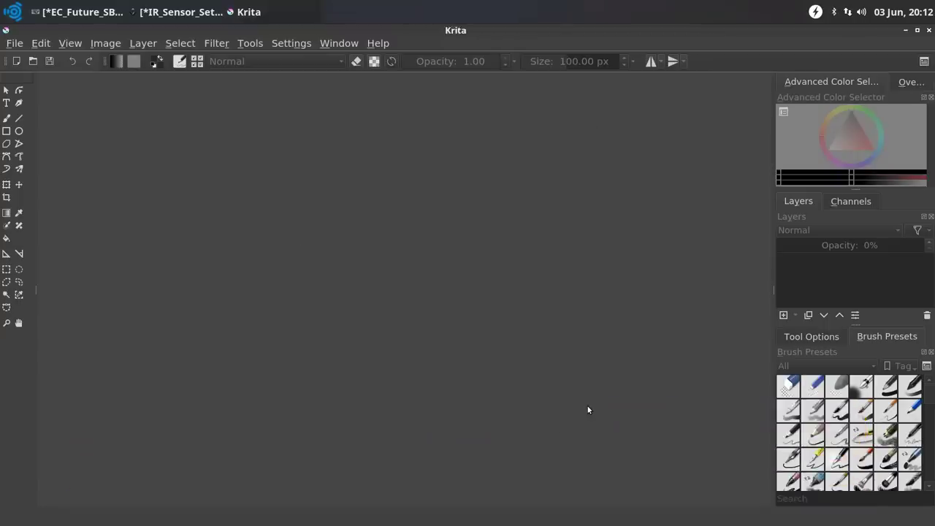
left_click(16, 44)
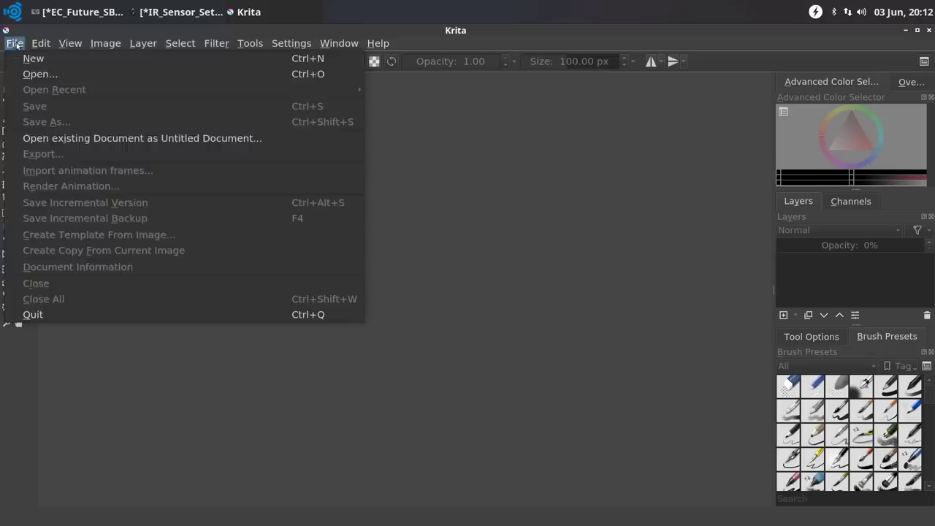
left_click(88, 61)
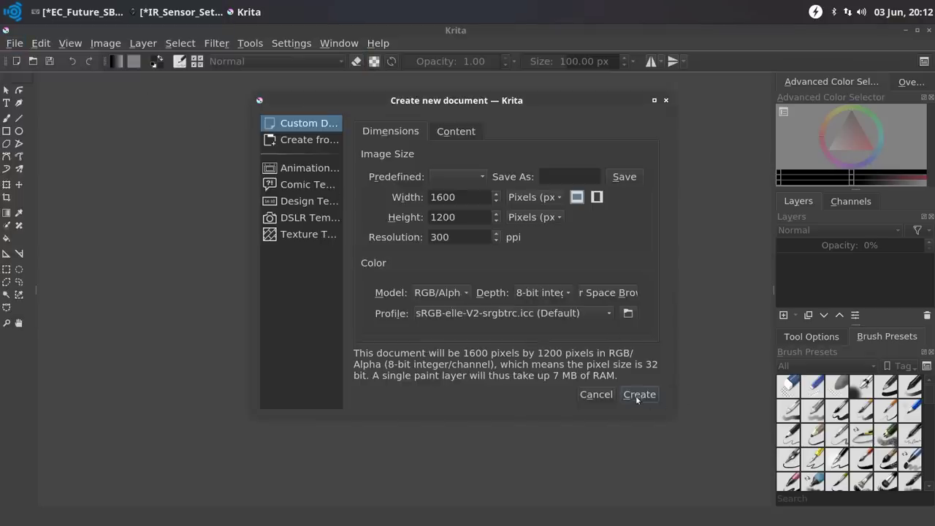
left_click(638, 398)
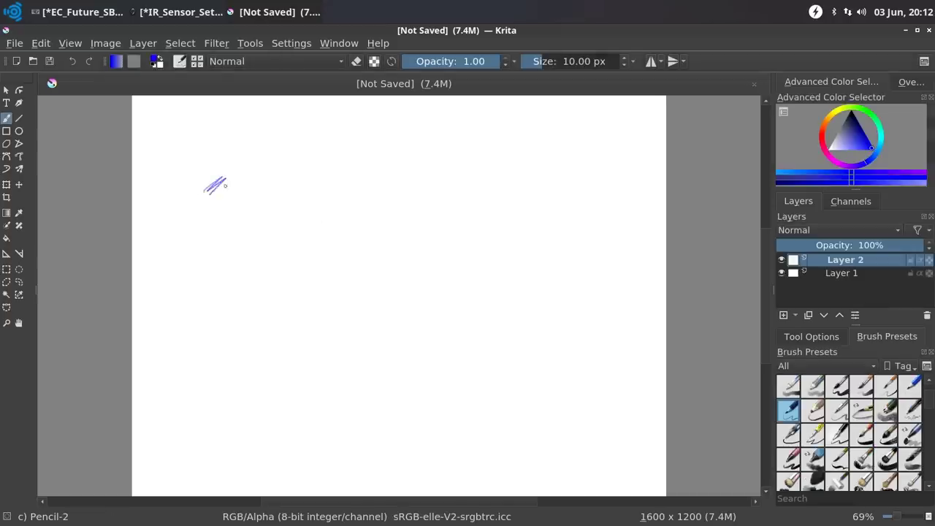
Paint blue pencil hatching, then blue and red Bristles-2 Flat Rough strokes, and close all documents
mouse_move(225, 185)
left_mouse_down()
mouse_move(198, 223)
mouse_move(250, 191)
mouse_move(261, 195)
left_mouse_up()
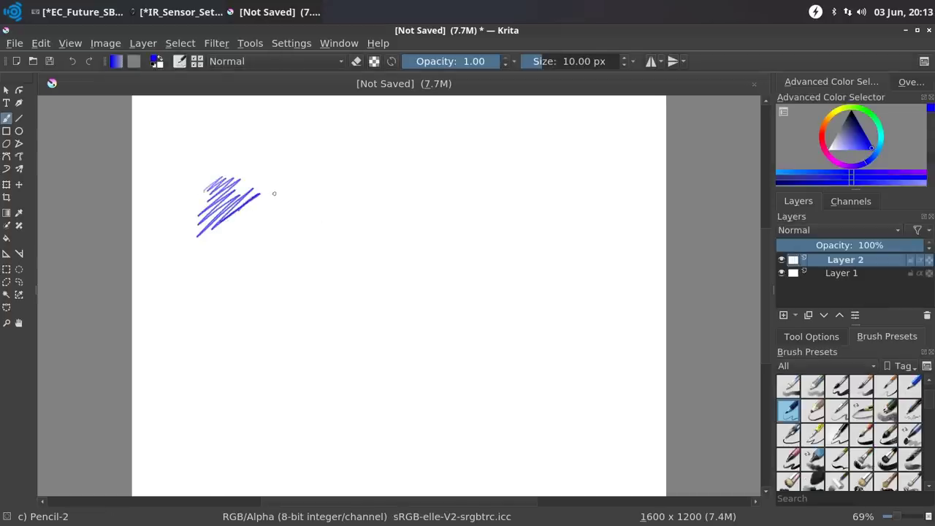
right_click(274, 193)
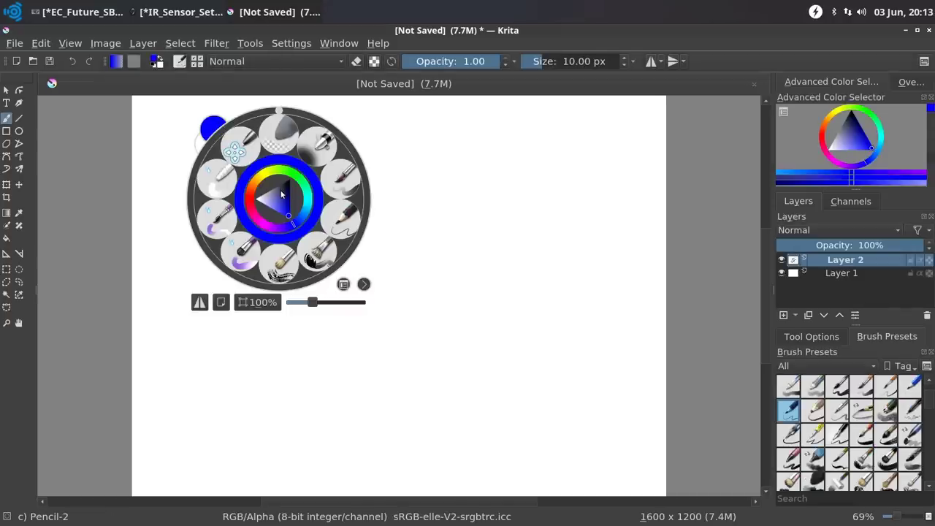
left_click(315, 250)
mouse_move(289, 204)
left_mouse_down()
mouse_move(281, 212)
mouse_move(318, 205)
mouse_move(256, 263)
mouse_move(264, 282)
mouse_move(328, 271)
mouse_move(343, 292)
mouse_move(314, 322)
left_mouse_up()
left_click(824, 141)
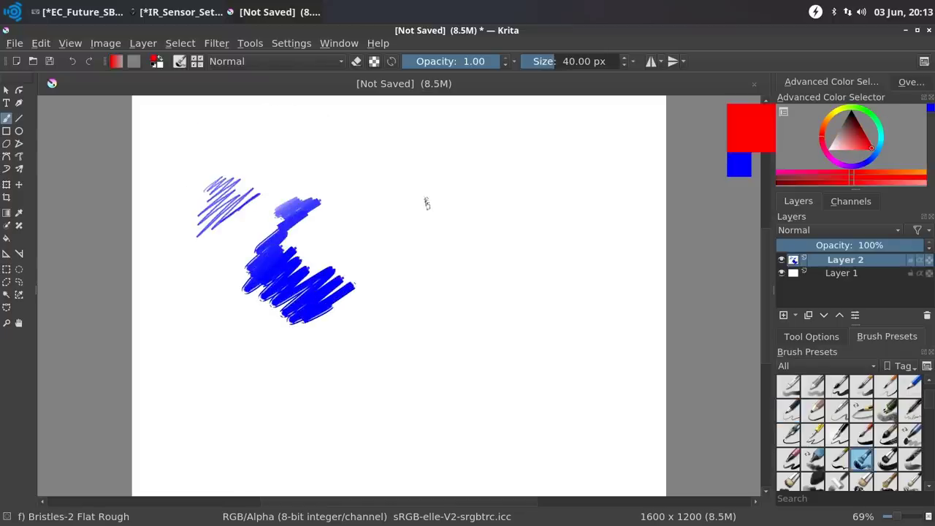
mouse_move(282, 252)
left_mouse_down()
mouse_move(320, 245)
mouse_move(347, 278)
mouse_move(305, 343)
mouse_move(383, 333)
mouse_move(414, 315)
left_mouse_up()
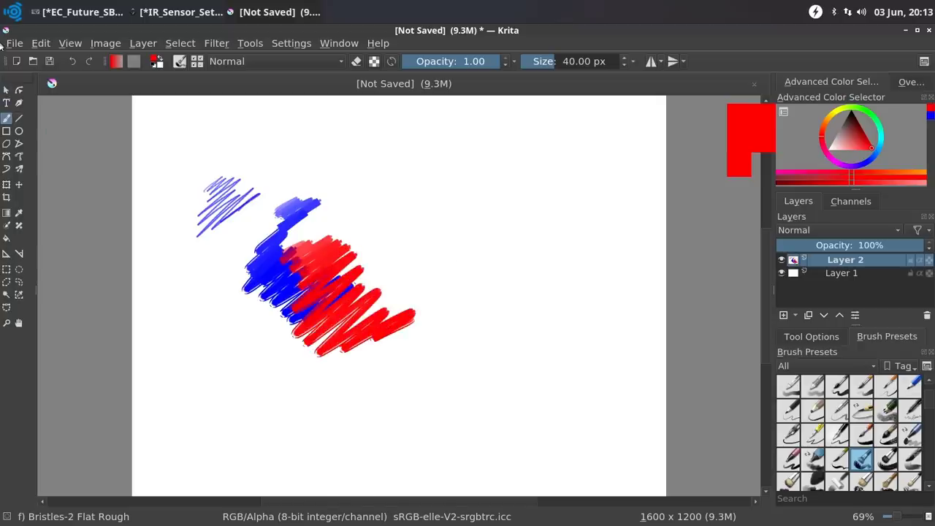
left_click(14, 44)
left_click(59, 297)
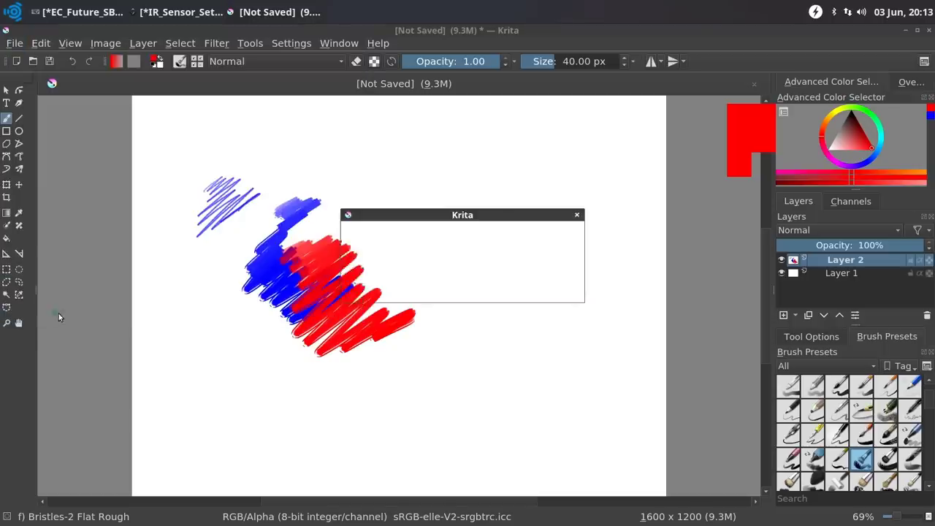
Discard the Krita painting, then paint a green zigzag and a soft green coarse-bulk blotch in MyPaint
left_click(518, 289)
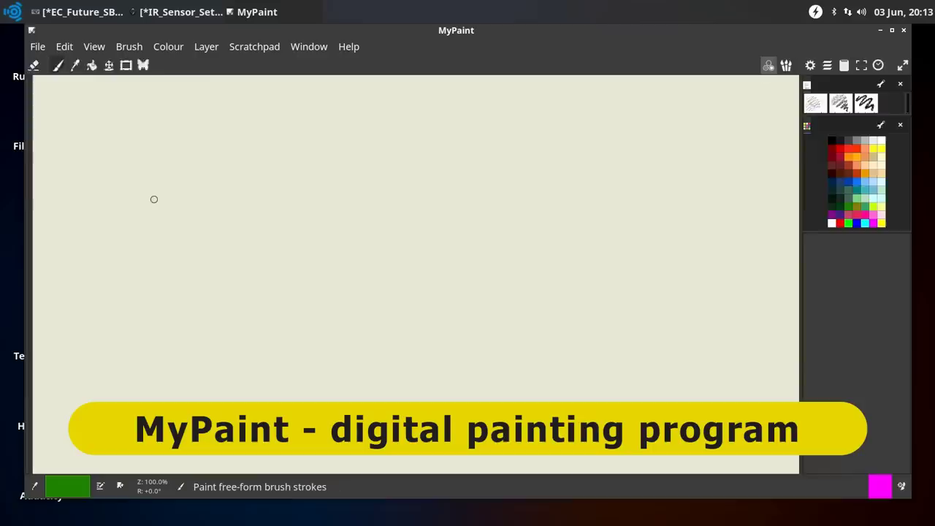
mouse_move(239, 190)
left_mouse_down()
mouse_move(263, 173)
mouse_move(248, 224)
mouse_move(259, 263)
mouse_move(291, 269)
left_mouse_up()
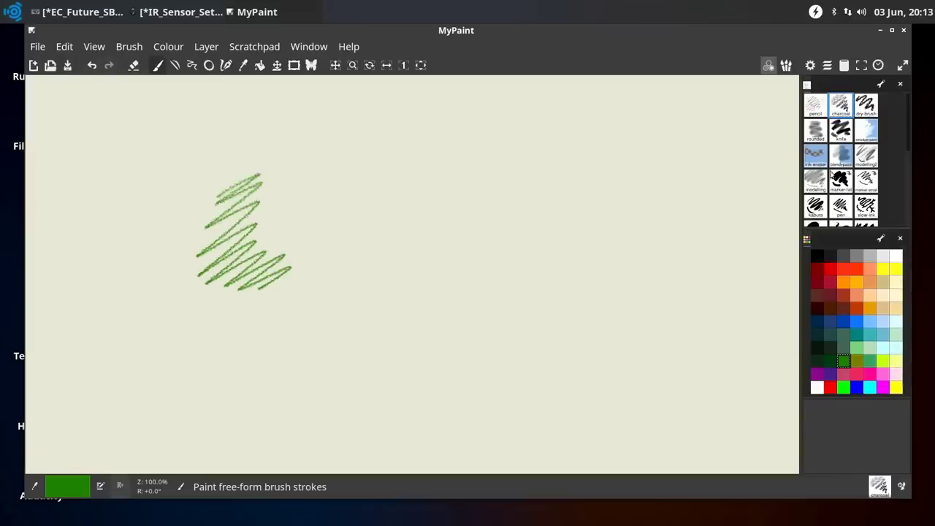
left_click(865, 206)
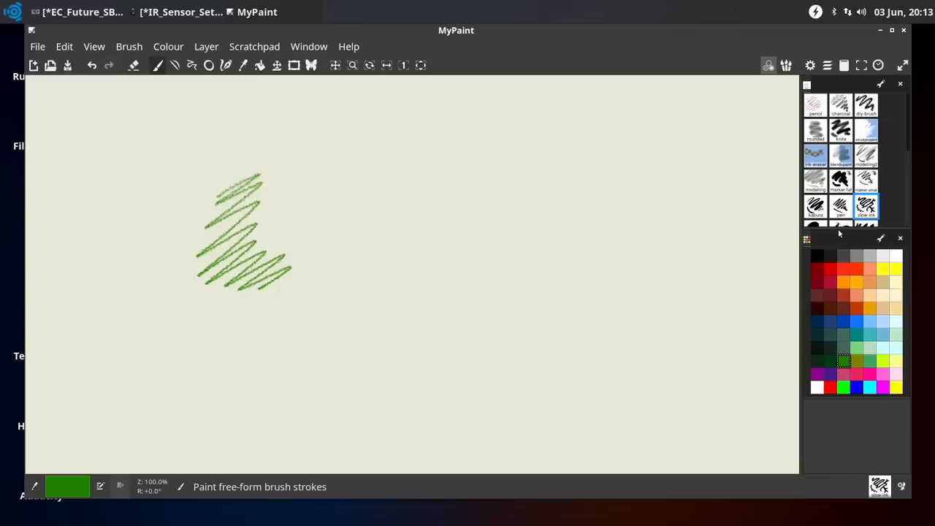
left_click_drag(829, 228, 829, 289)
left_click(841, 255)
mouse_move(449, 238)
left_mouse_down()
mouse_move(475, 233)
mouse_move(416, 331)
mouse_move(521, 289)
left_mouse_up()
Layer orange, purple and light-cyan coarse strokes over the green blotch
left_click(856, 369)
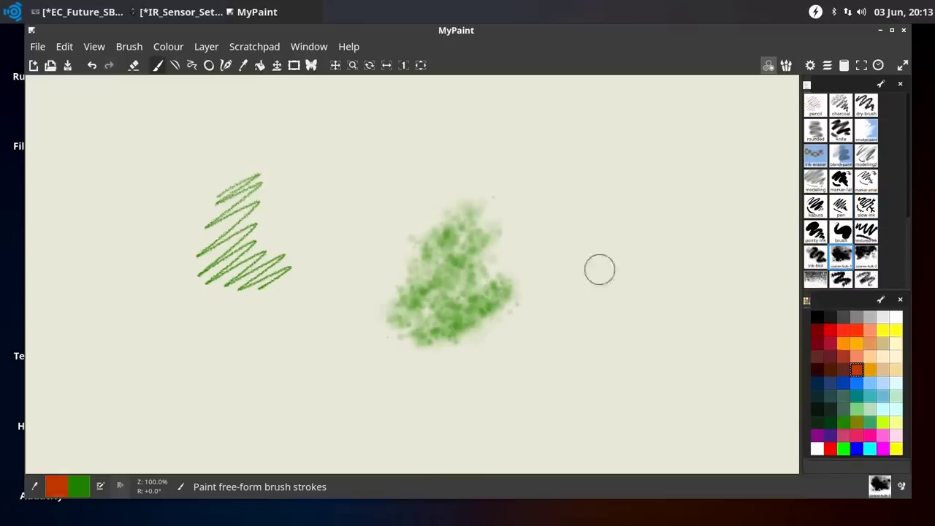
mouse_move(468, 220)
left_mouse_down()
mouse_move(424, 259)
mouse_move(398, 334)
mouse_move(420, 347)
mouse_move(494, 312)
mouse_move(450, 282)
mouse_move(421, 348)
mouse_move(431, 364)
mouse_move(409, 338)
mouse_move(471, 357)
left_mouse_up()
left_click(830, 435)
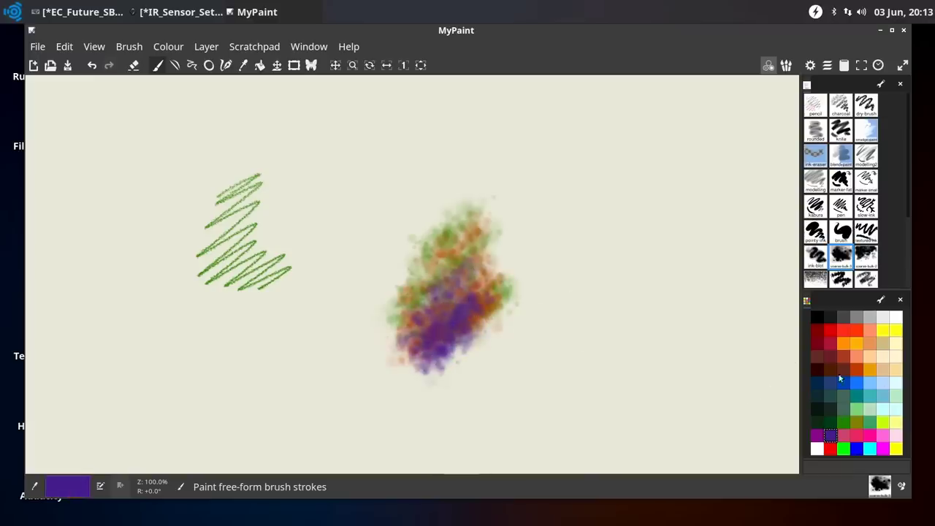
left_click(883, 409)
mouse_move(500, 310)
left_mouse_down()
mouse_move(438, 292)
mouse_move(413, 369)
left_mouse_up()
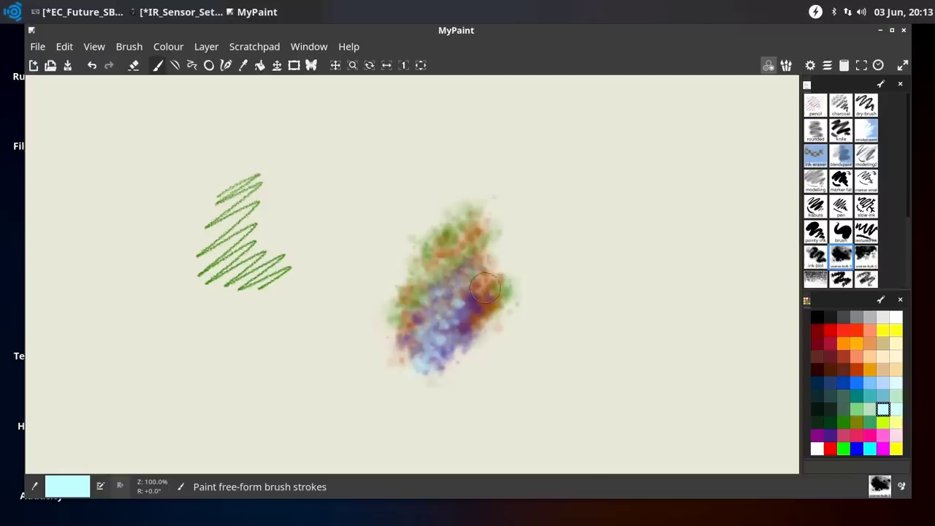
Turn on painting symmetry and move its axis left toward the canvas centre
left_click(311, 65)
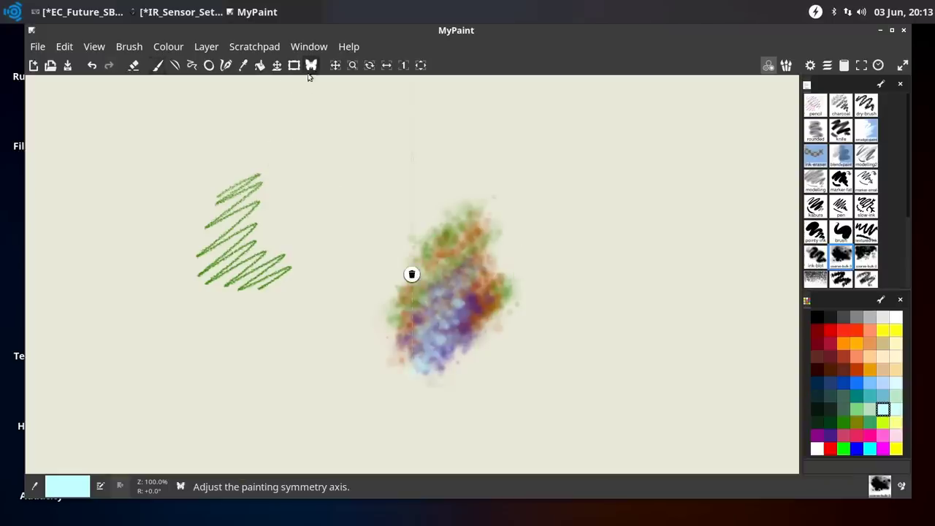
left_click(411, 271)
left_click_drag(411, 270, 365, 272)
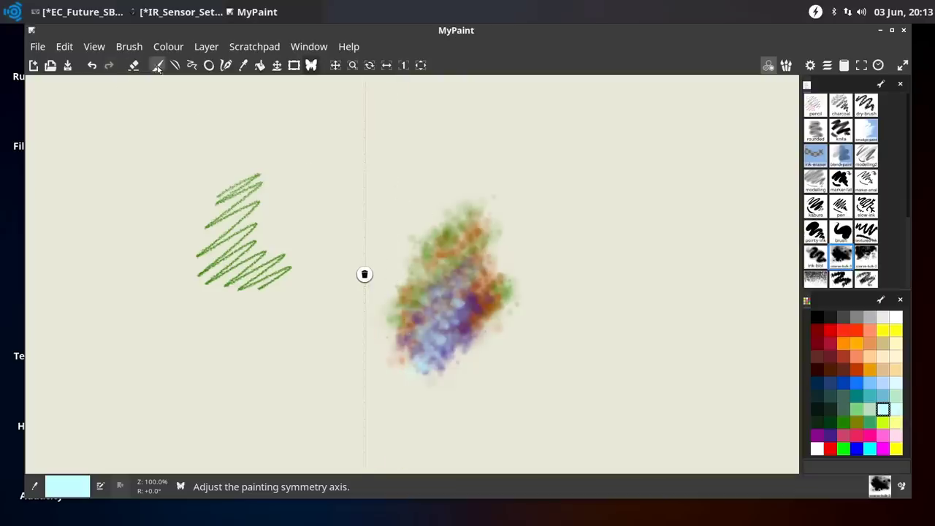
Paint mirrored pale cyan and dark blue zigzag strokes, then minimise MyPaint
left_click(158, 65)
mouse_move(440, 144)
left_mouse_down()
mouse_move(392, 169)
mouse_move(439, 192)
mouse_move(442, 142)
mouse_move(393, 226)
mouse_move(401, 262)
mouse_move(467, 234)
left_mouse_up()
left_click(840, 383)
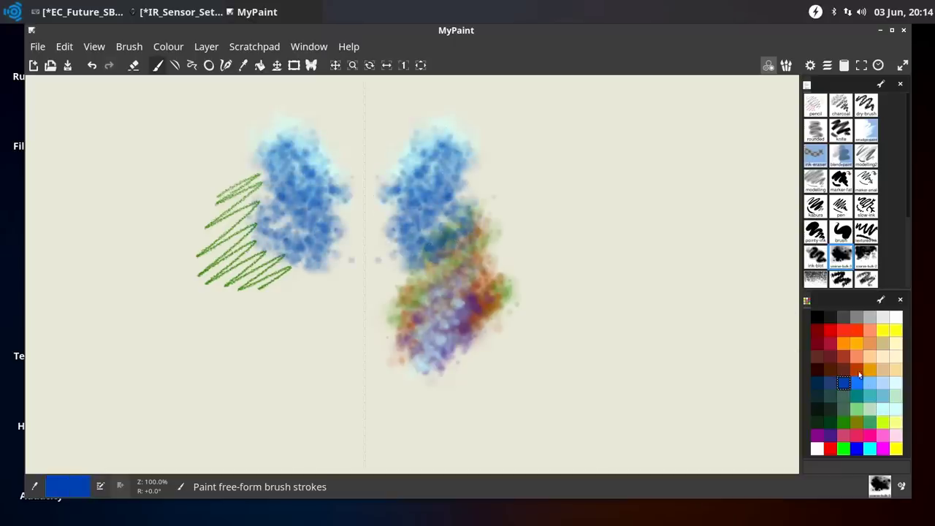
left_click(841, 236)
mouse_move(430, 293)
left_mouse_down()
mouse_move(460, 279)
mouse_move(512, 314)
mouse_move(559, 366)
mouse_move(640, 380)
mouse_move(700, 374)
left_mouse_up()
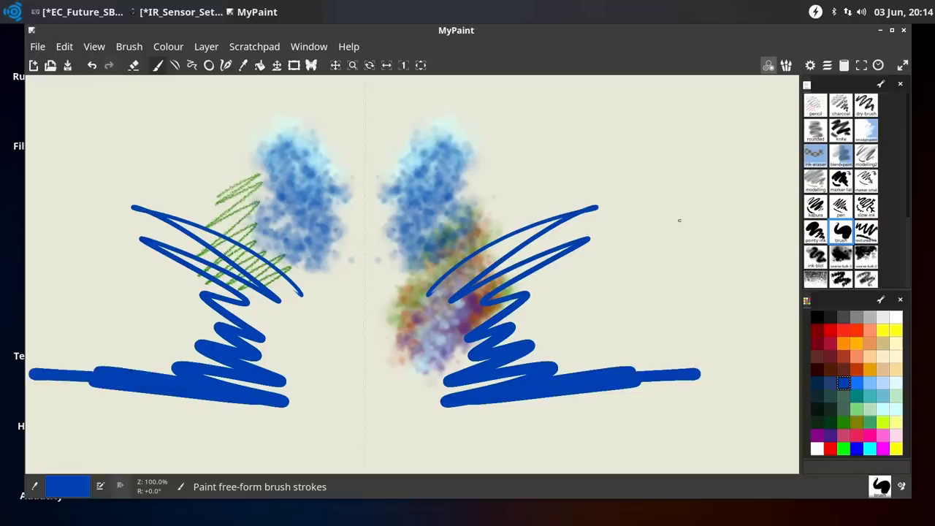
left_click(881, 30)
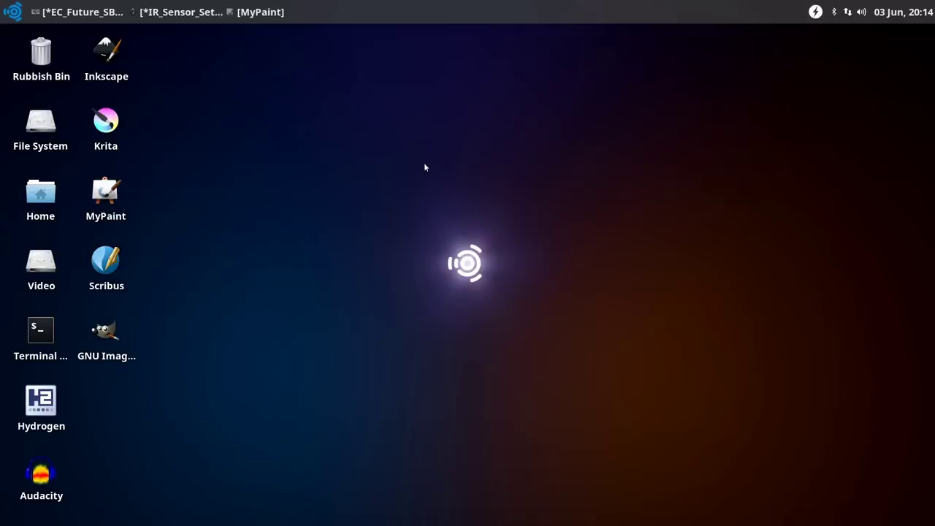
Launch Scribus from its desktop icon
double_click(106, 261)
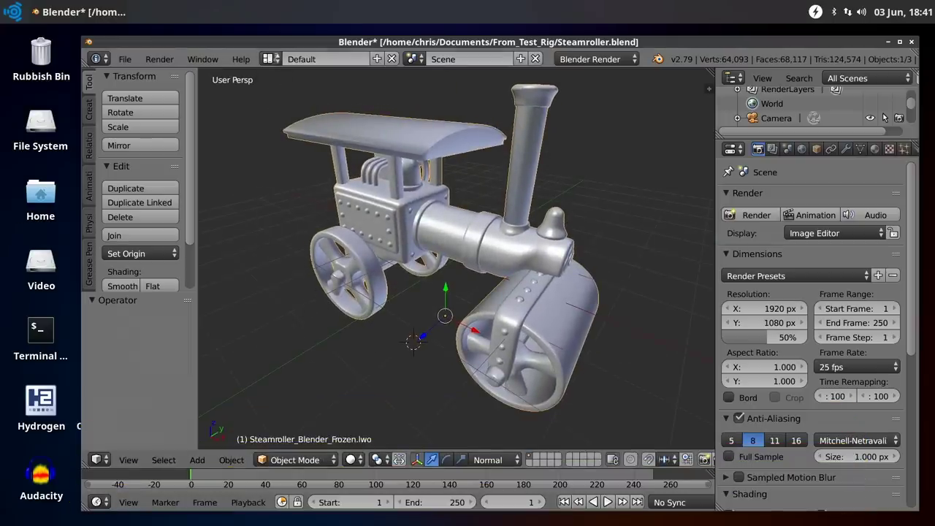
Switch Blender to the Video Editing layout, then close Blender
left_click(271, 58)
left_click(296, 190)
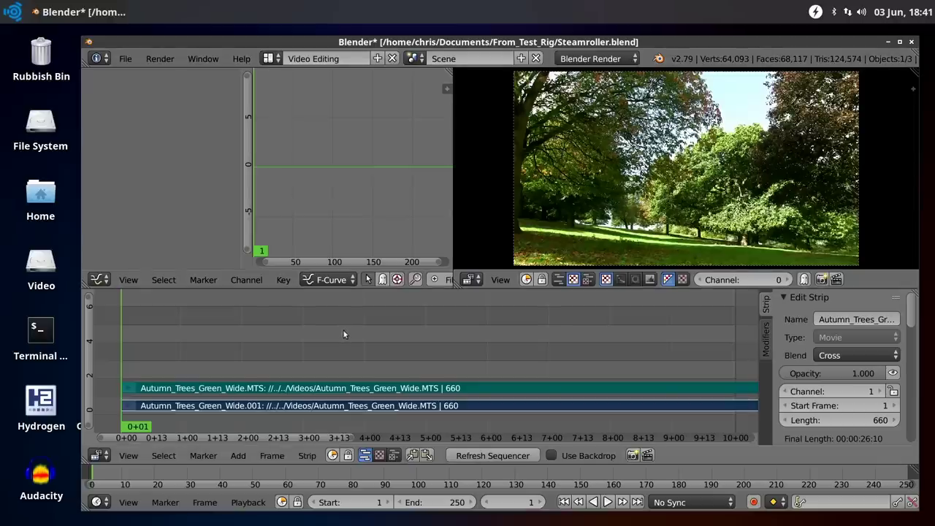
left_click(911, 42)
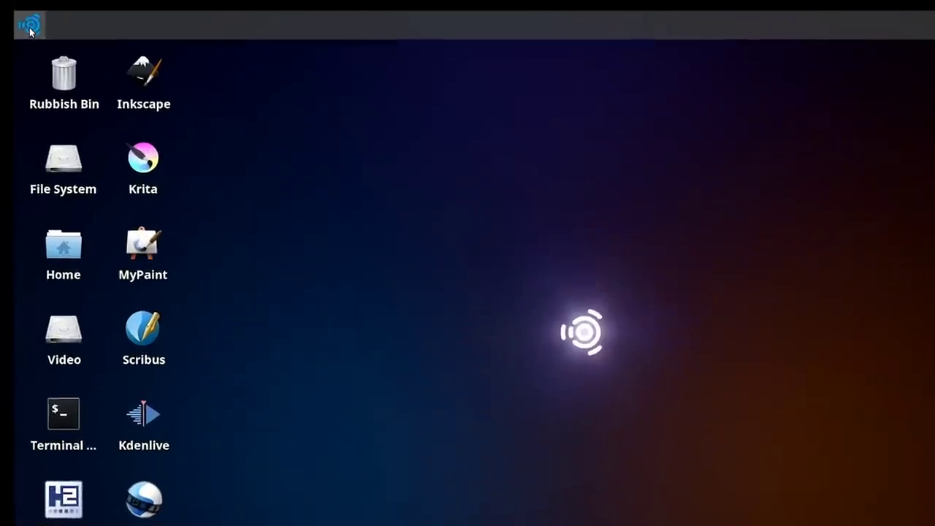
Launch Pitivi from the Video Production menu and start a new project
left_click(29, 27)
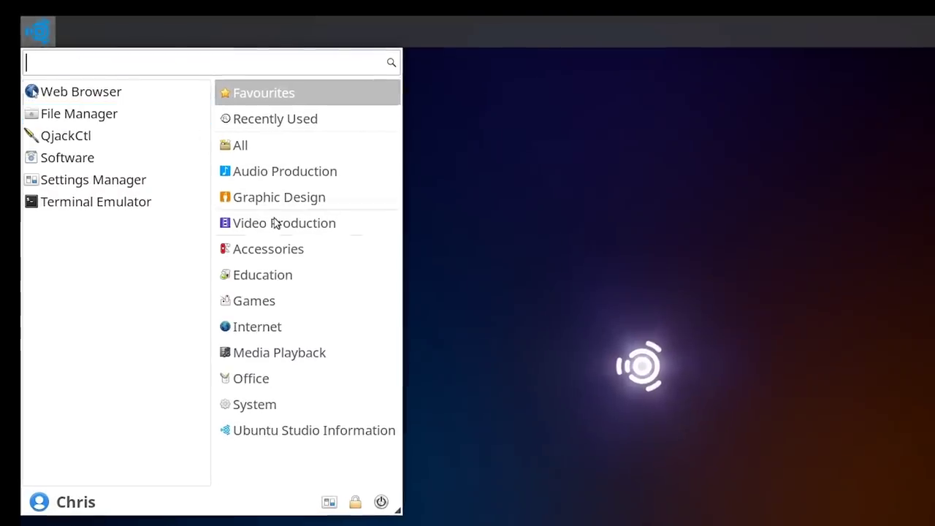
left_click(277, 223)
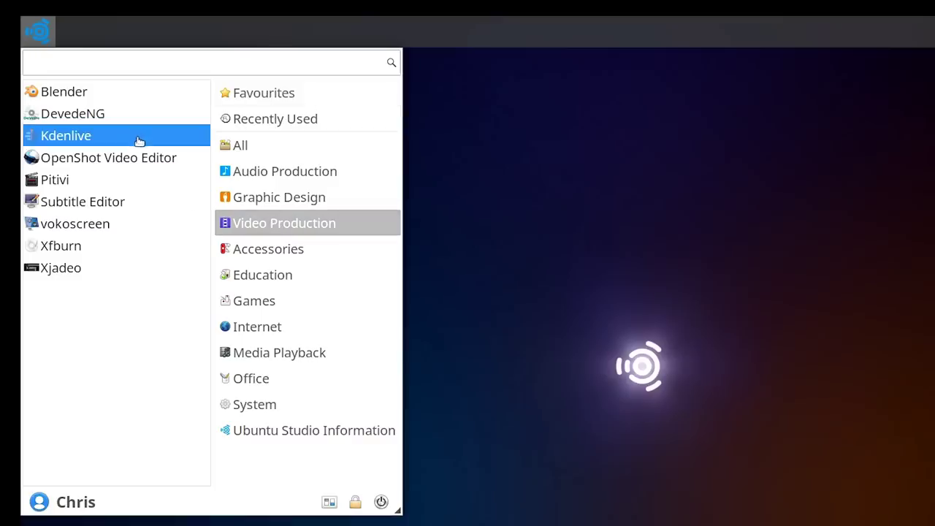
left_click(108, 182)
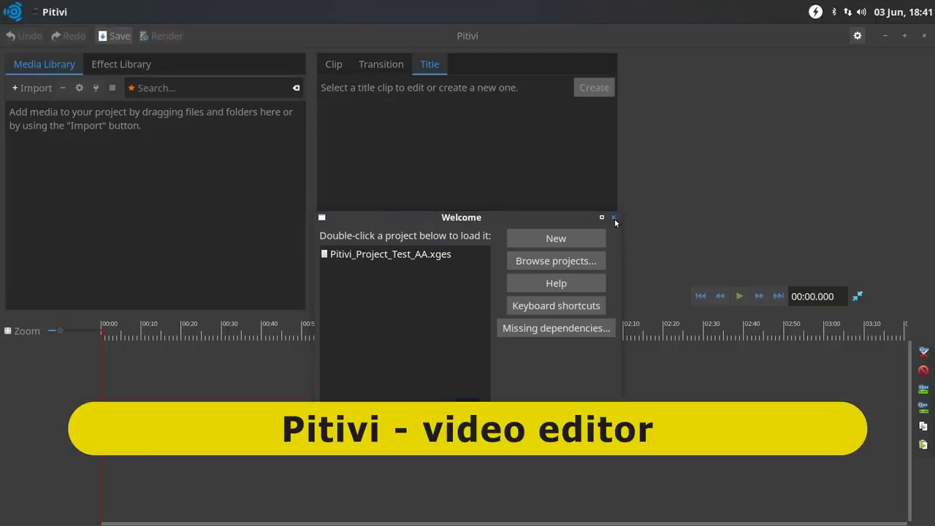
left_click(614, 218)
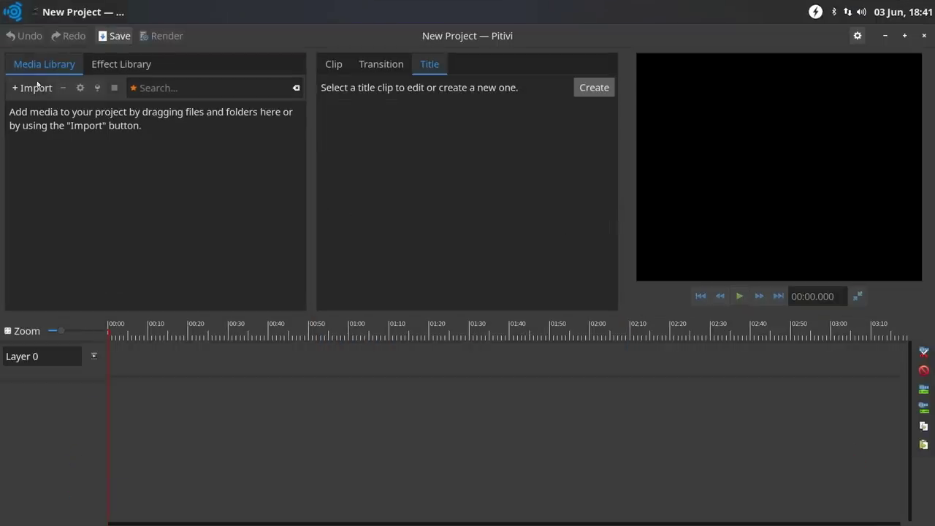
Import Spring_Daff_CU.MTS, place it at the start of Layer 0, and quit without saving
left_click(32, 89)
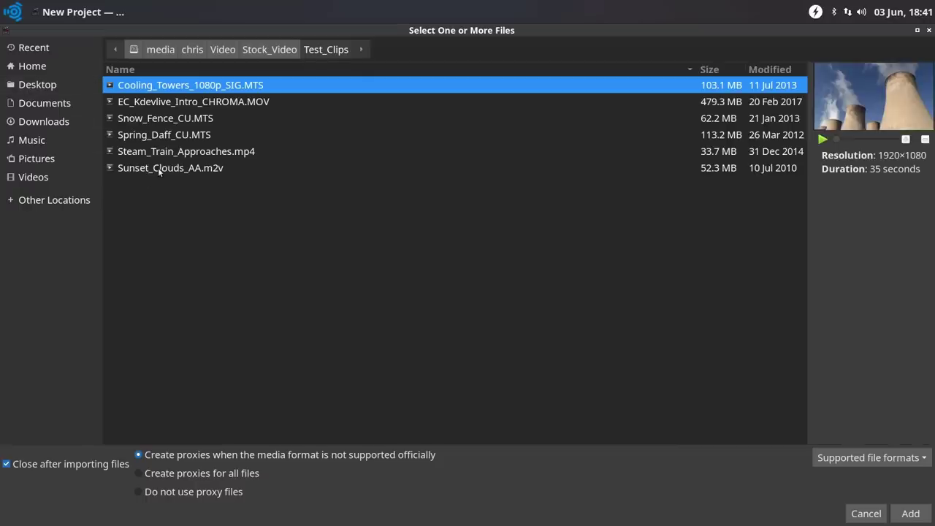
left_click(184, 134)
key("Return")
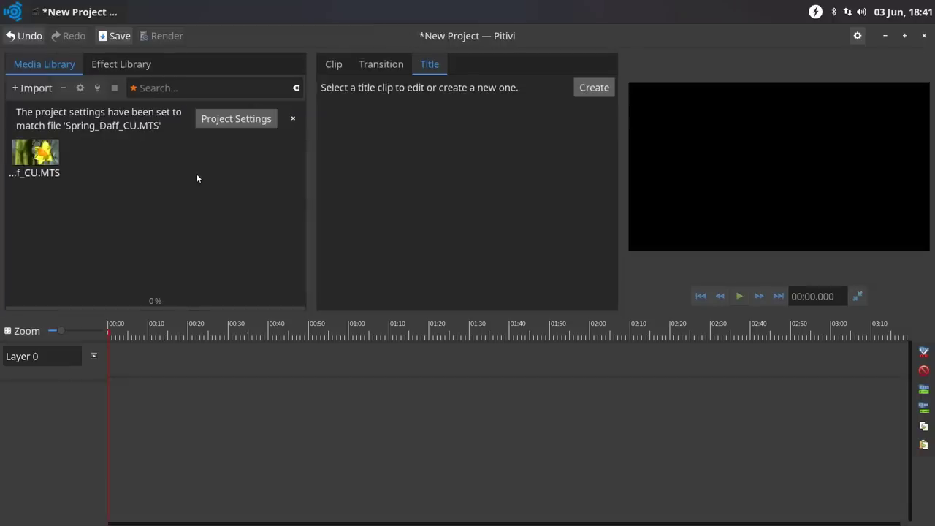
left_click_drag(45, 170, 174, 367)
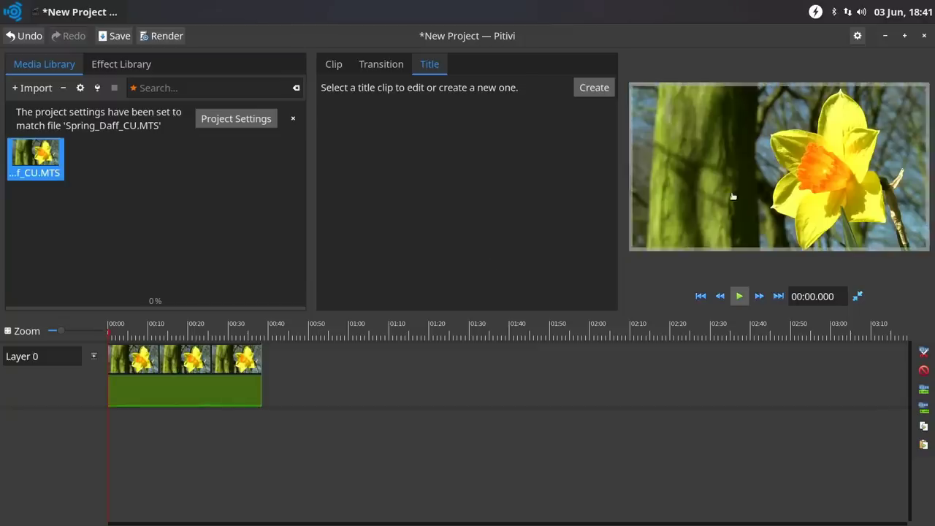
left_click(924, 36)
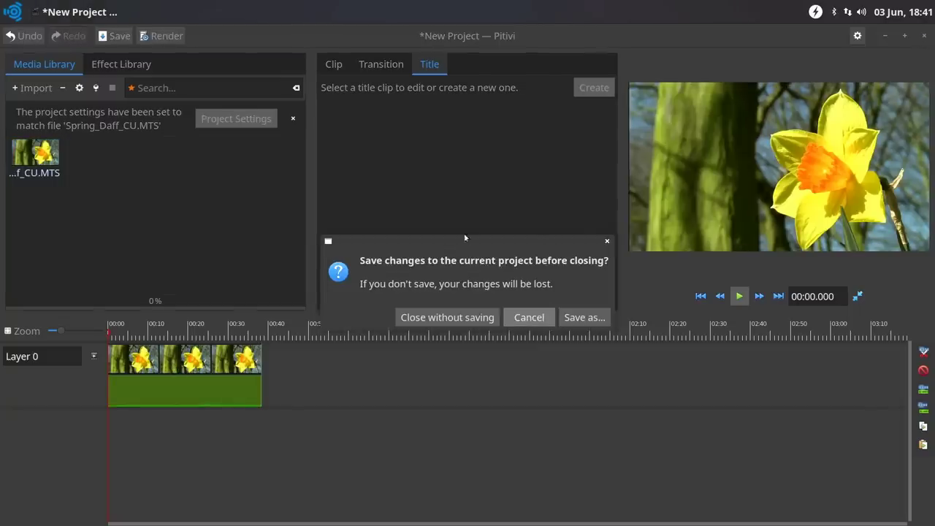
left_click(465, 323)
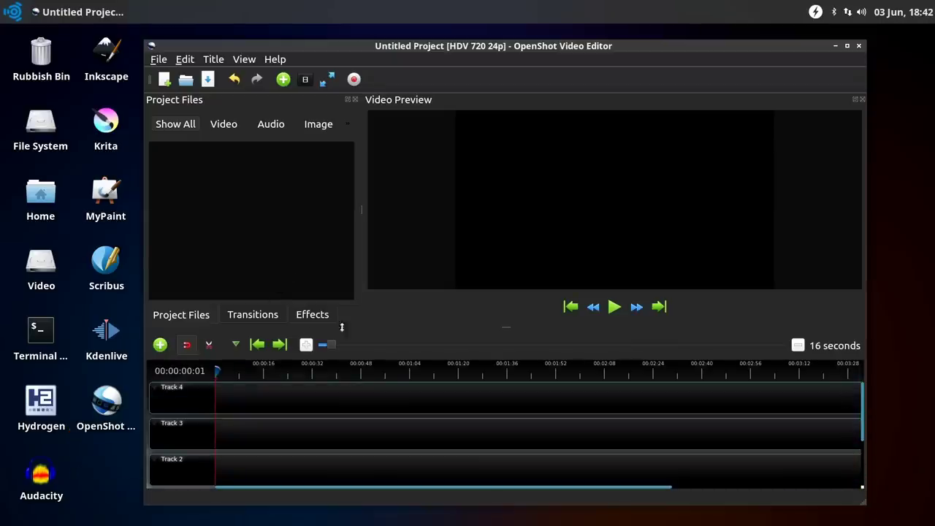
Close OpenShot Video Editor and its empty Untitled Project
left_click(858, 46)
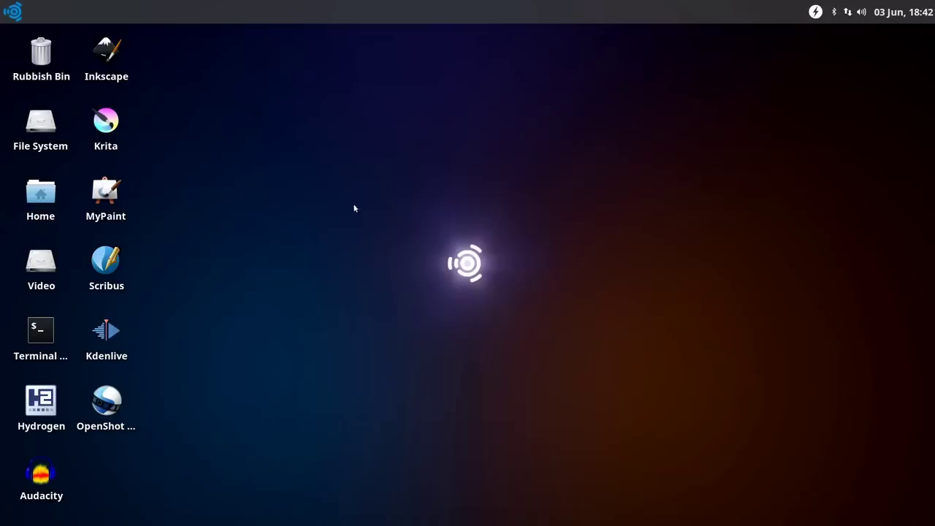
Launch Kdenlive, load the recent Kdenlive_Edit_Test_o2 project and play it from 00:00:11:03
double_click(110, 331)
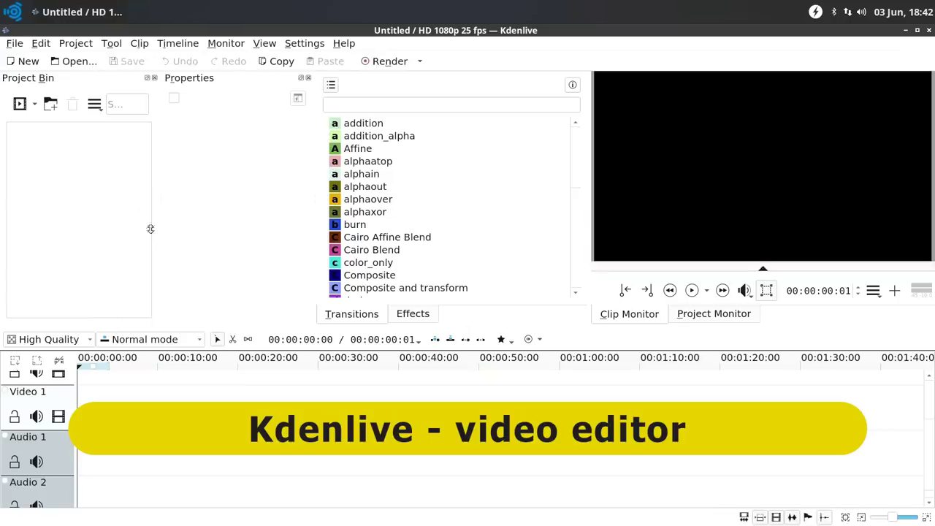
left_click(14, 43)
mouse_move(73, 91)
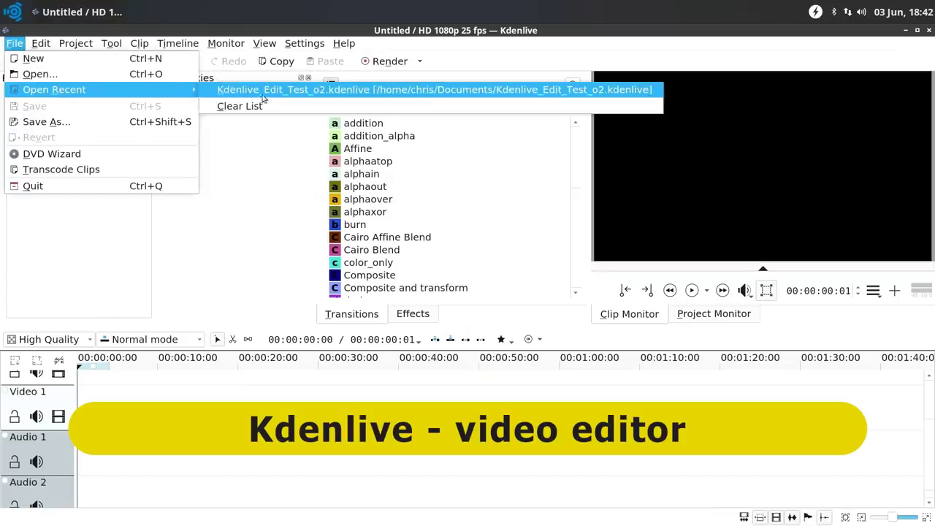
left_click(257, 94)
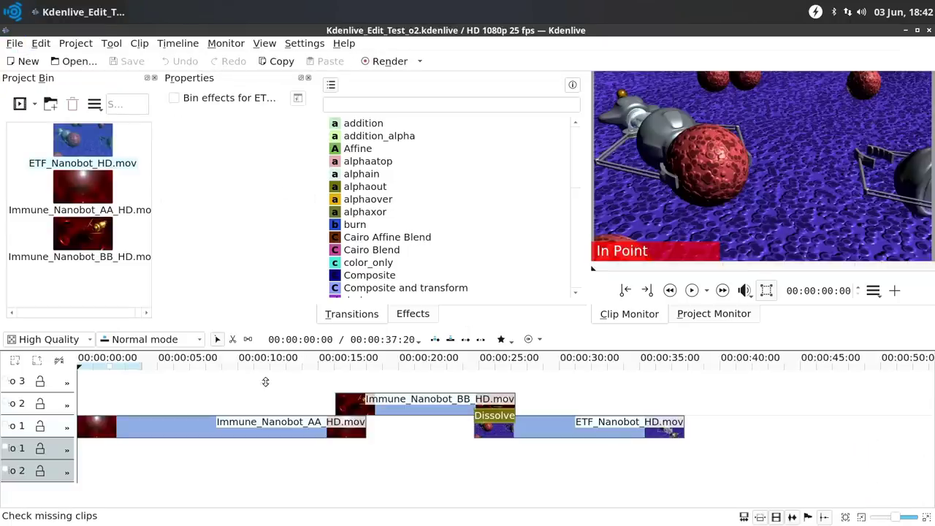
left_click(255, 381)
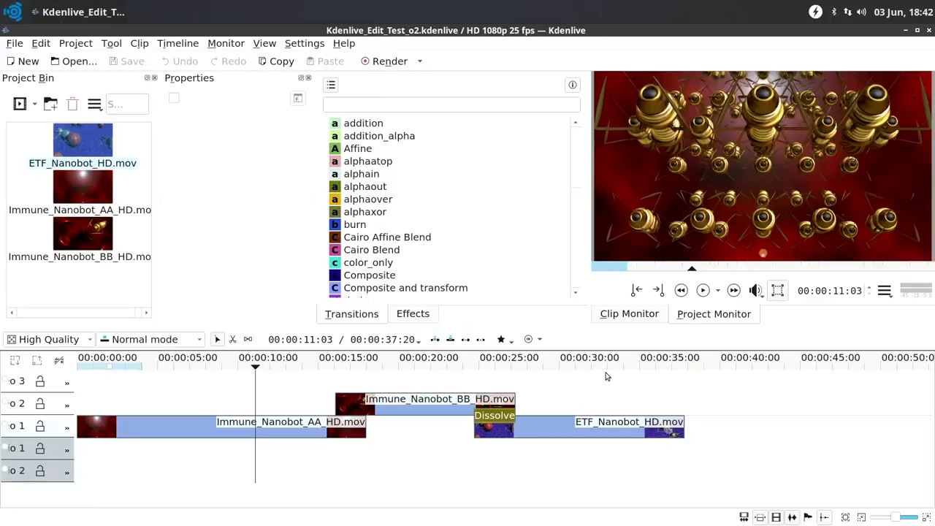
left_click(702, 291)
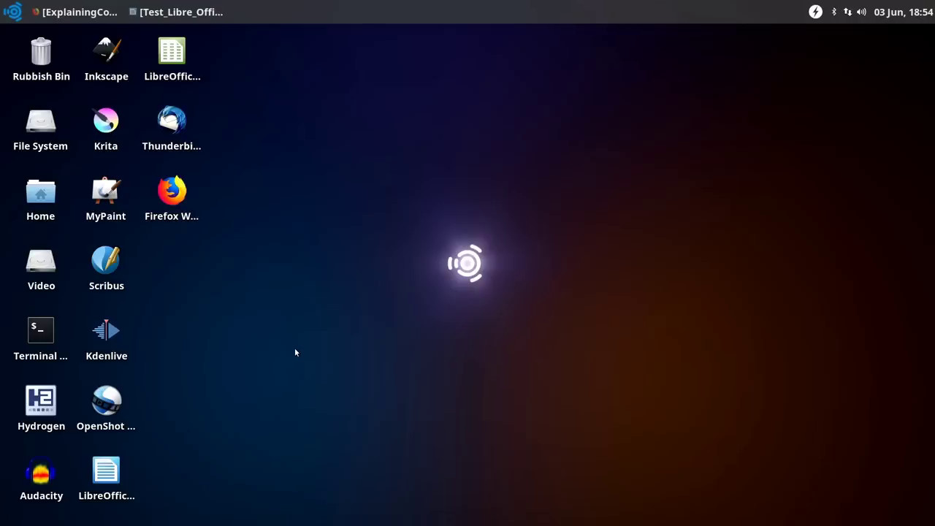
Show the Office category of the applications menu, listing LibreOffice Calc, Math and Writer
left_click(13, 11)
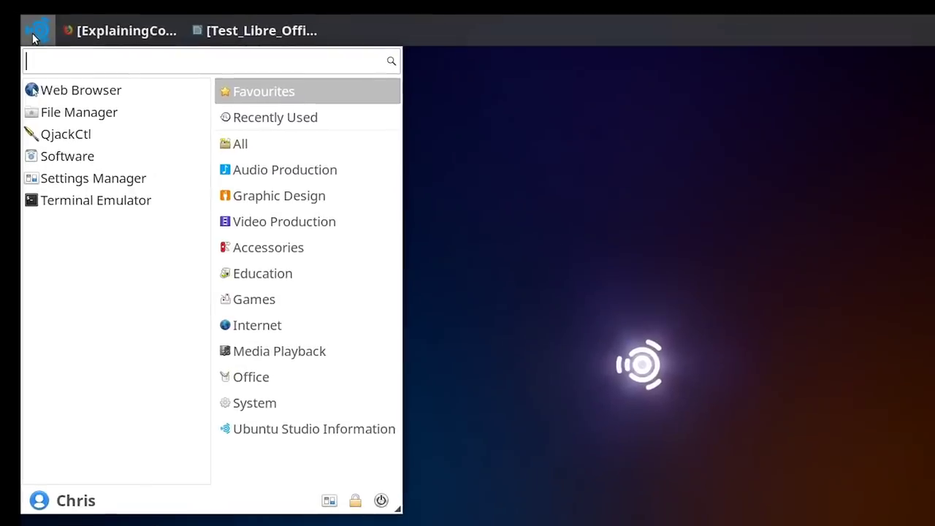
left_click(257, 385)
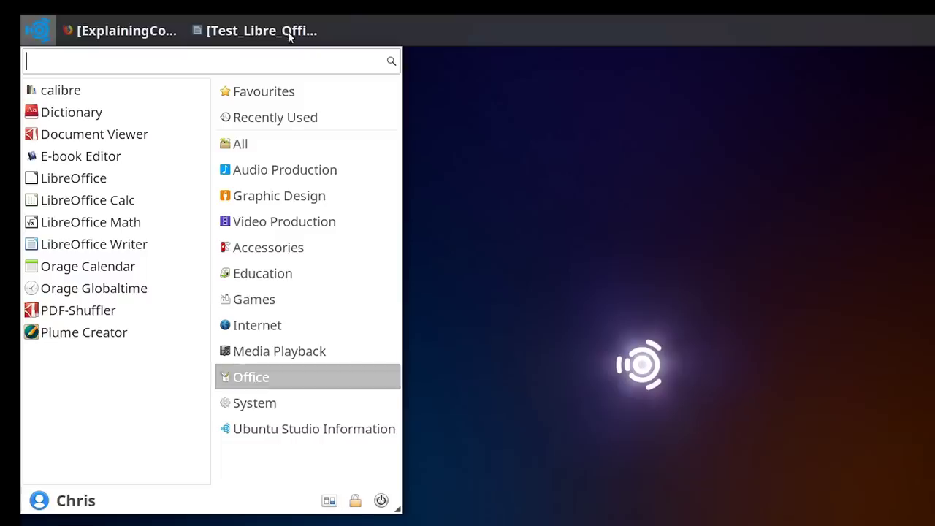
Set the Test_Libre_Office_Doc_AA.odt paragraph's font to EMBOSSING TAPE 3 BRK
left_click(261, 30)
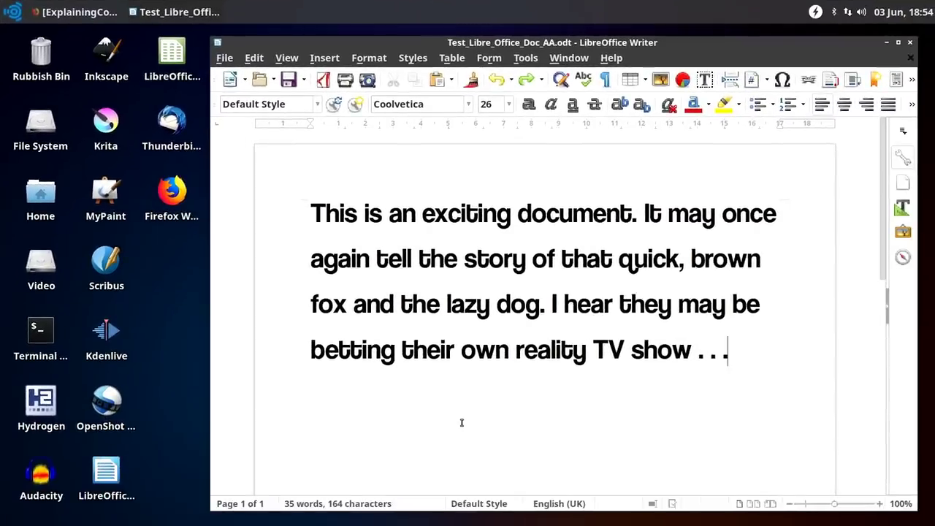
left_click_drag(728, 356, 257, 206)
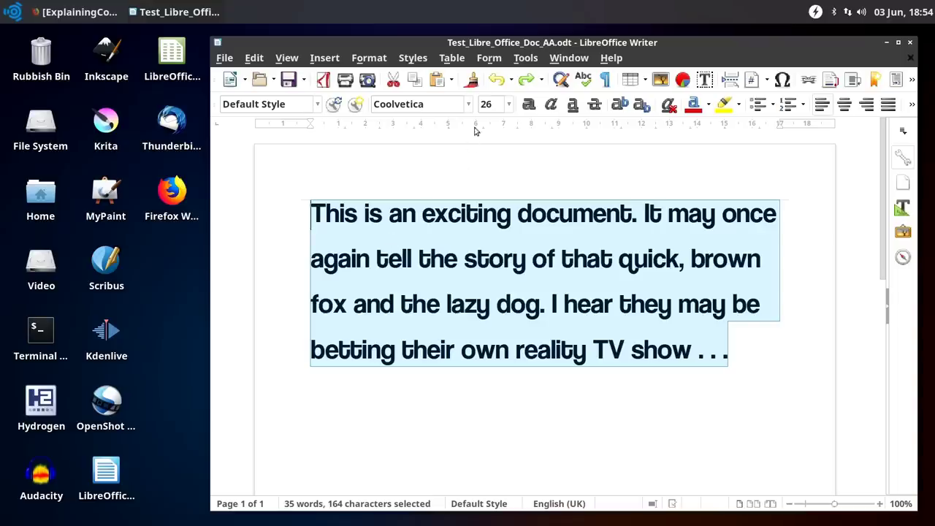
left_click(468, 104)
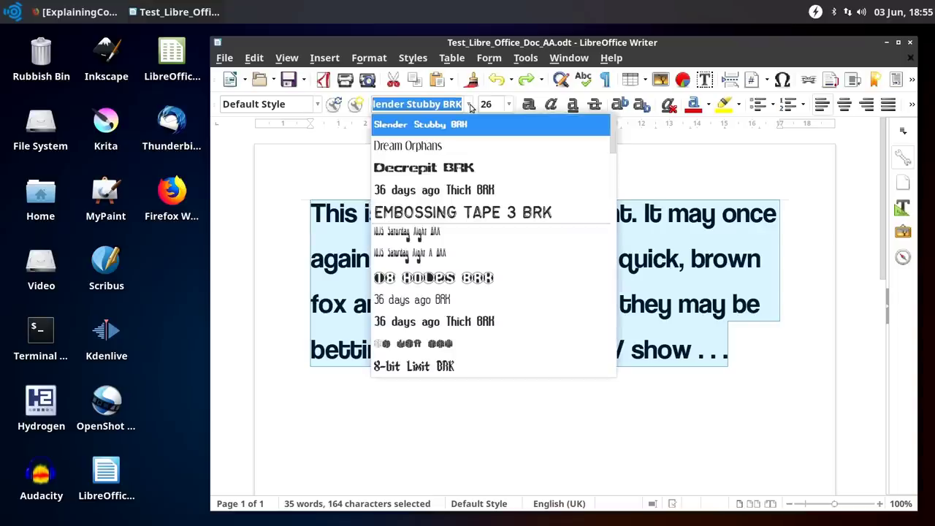
left_click(469, 211)
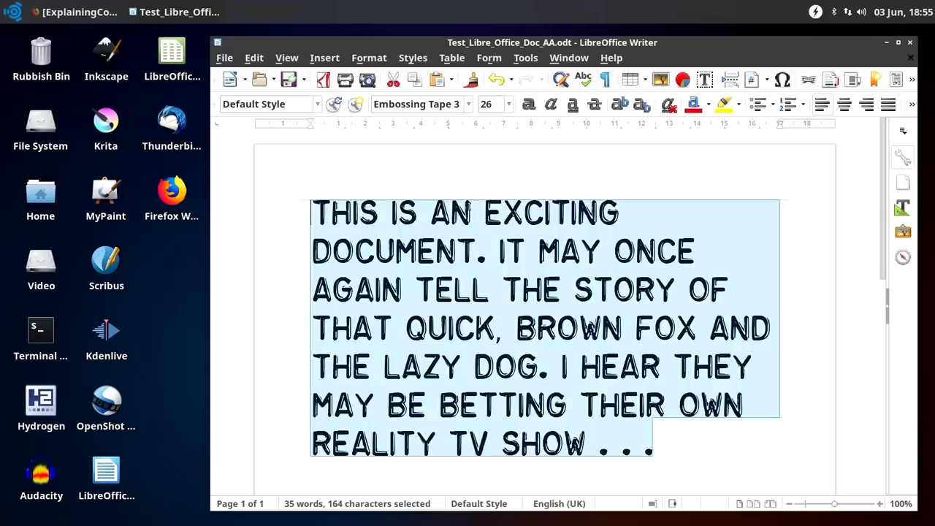
left_click(469, 104)
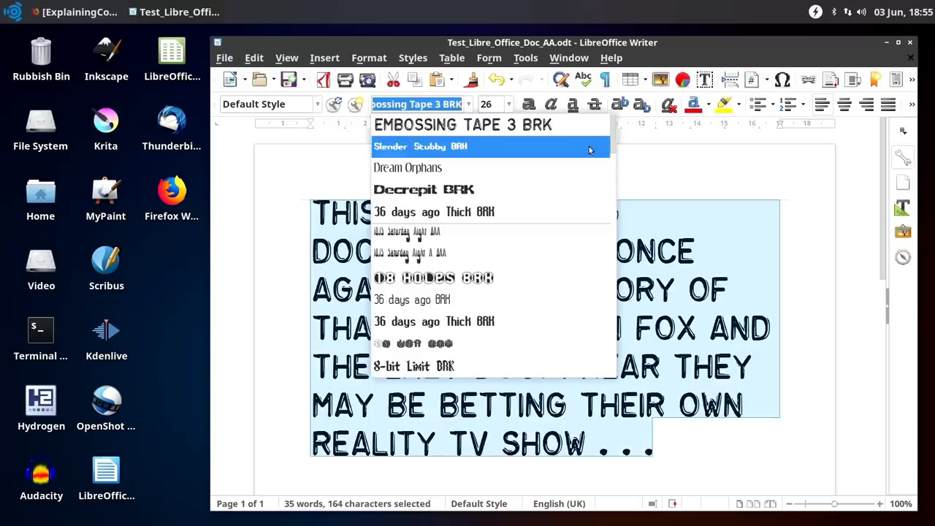
left_click_drag(612, 138, 480, 297)
left_click(298, 274)
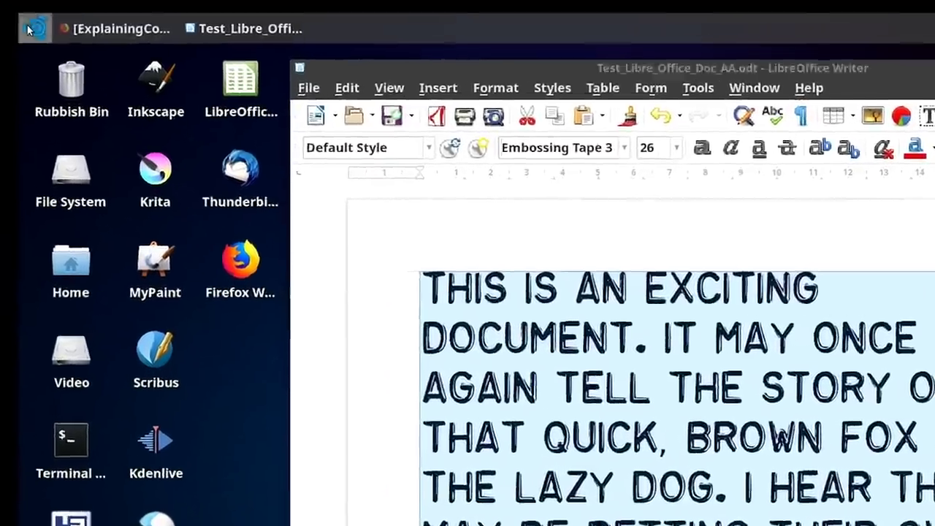
left_click(9, 12)
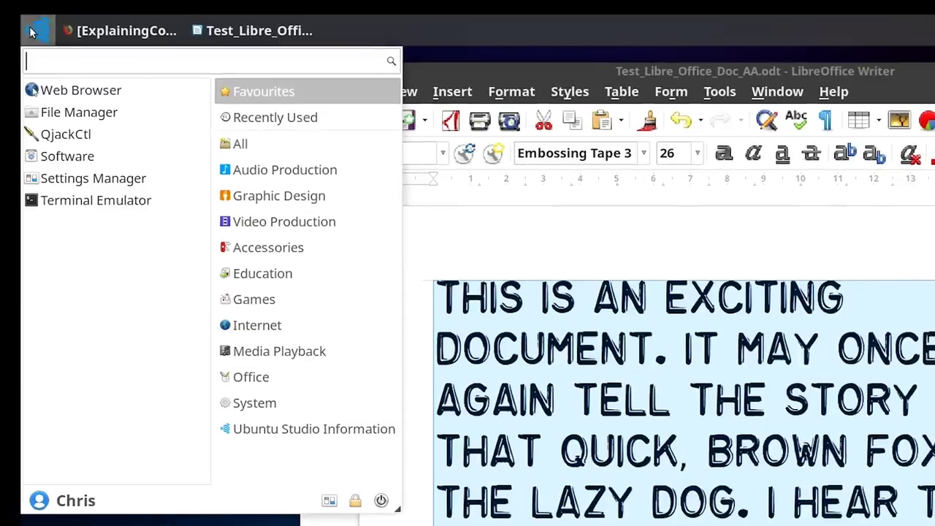
left_click(279, 330)
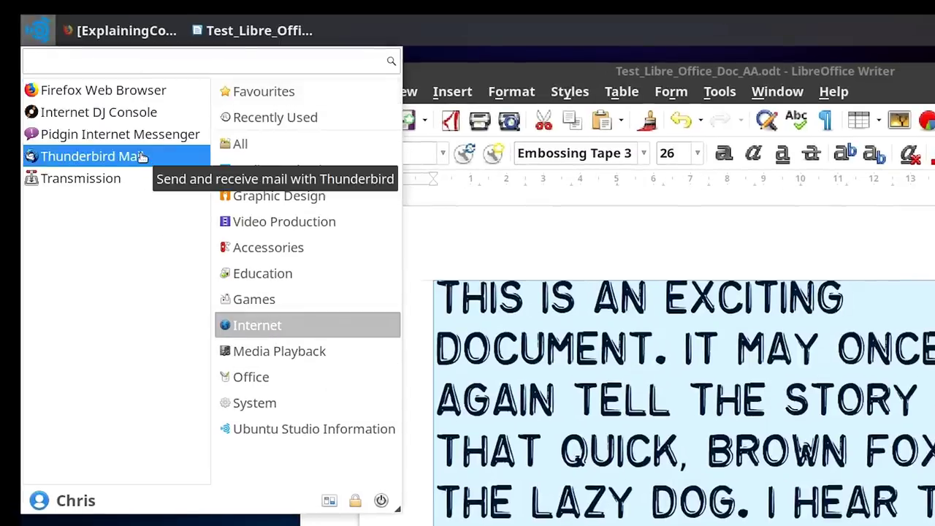
left_click(133, 90)
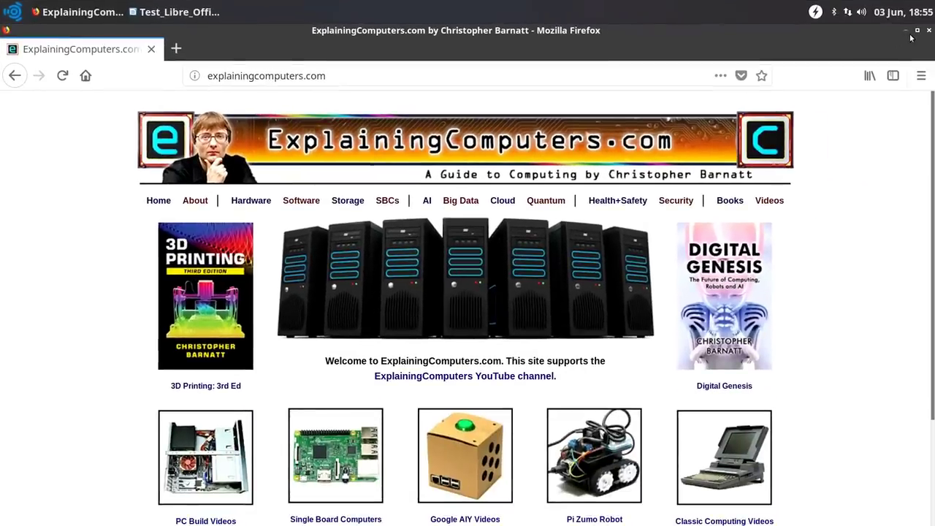
left_click(906, 31)
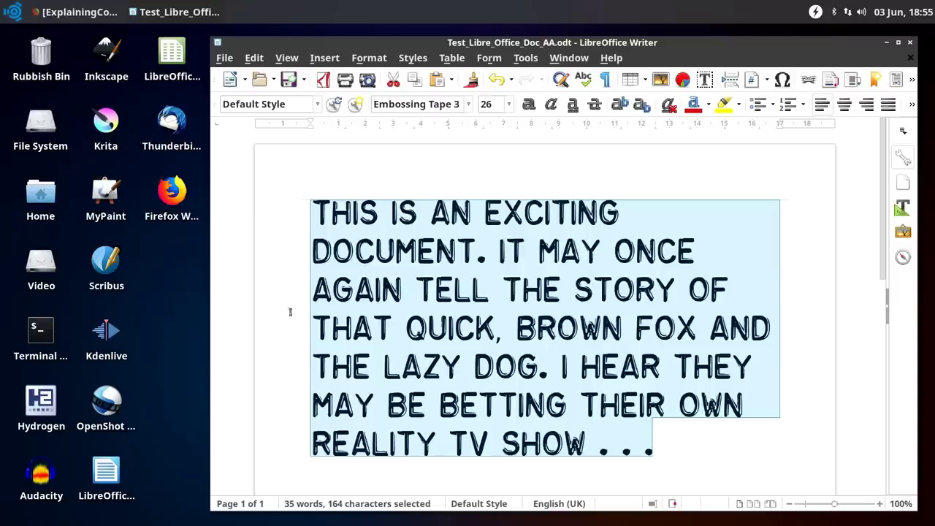